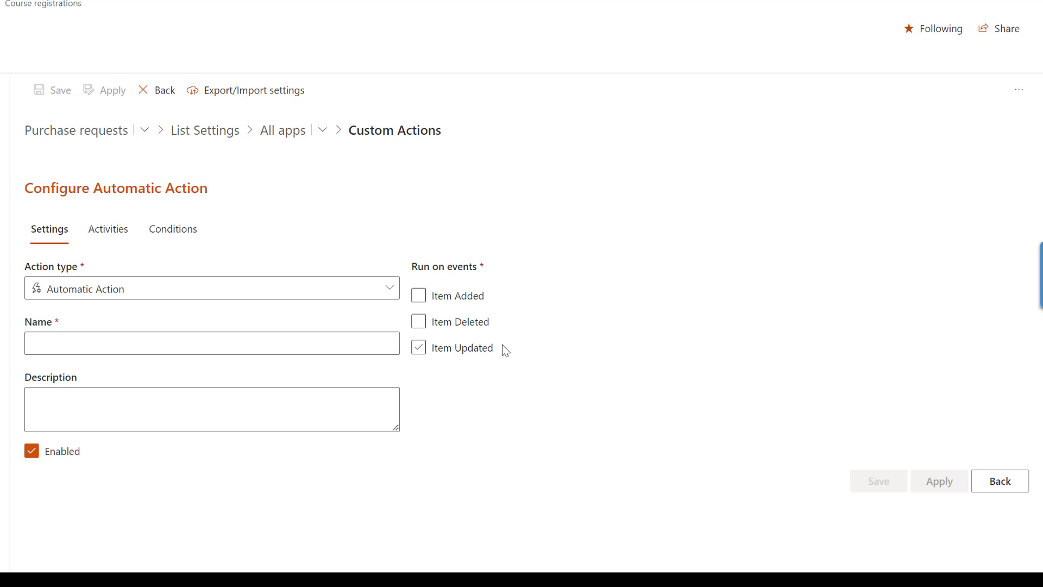
click(394, 296)
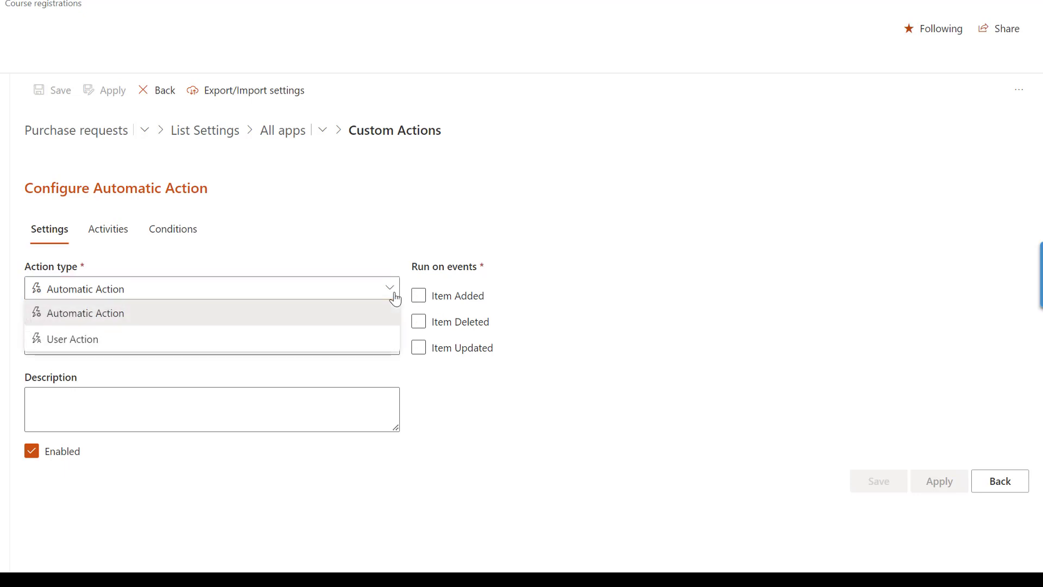
click(373, 336)
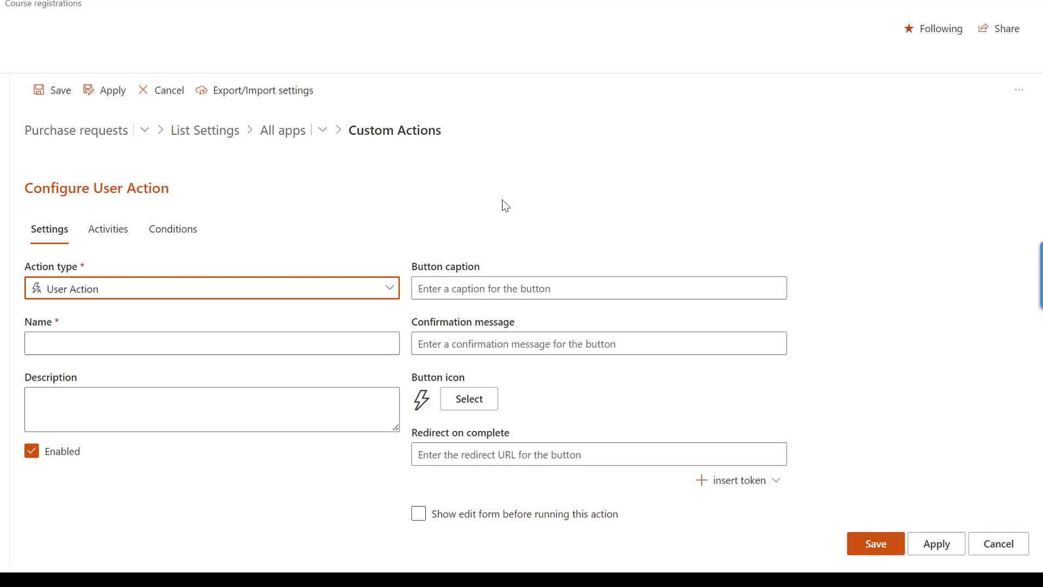
click(388, 287)
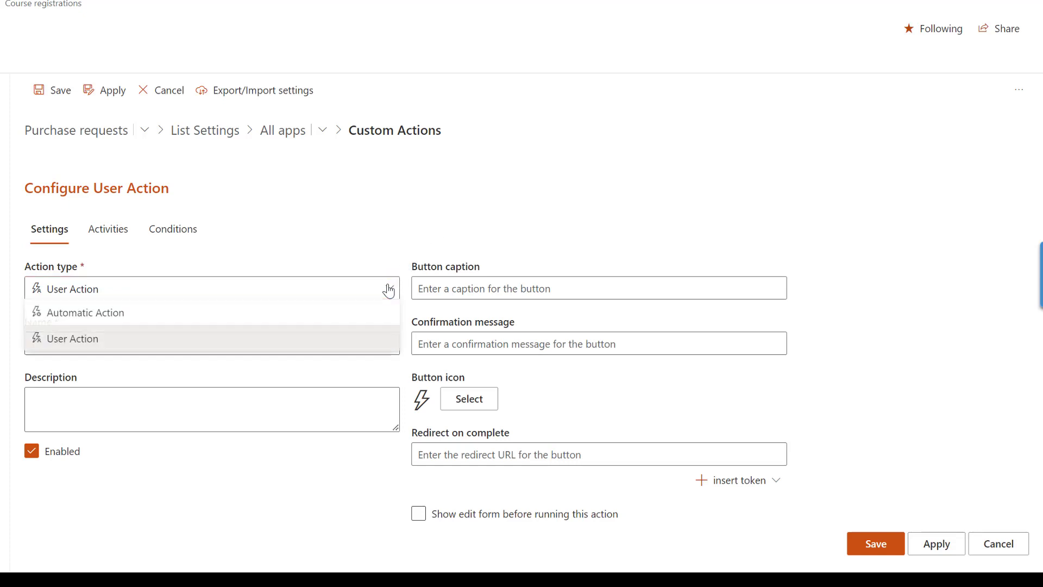
click(365, 313)
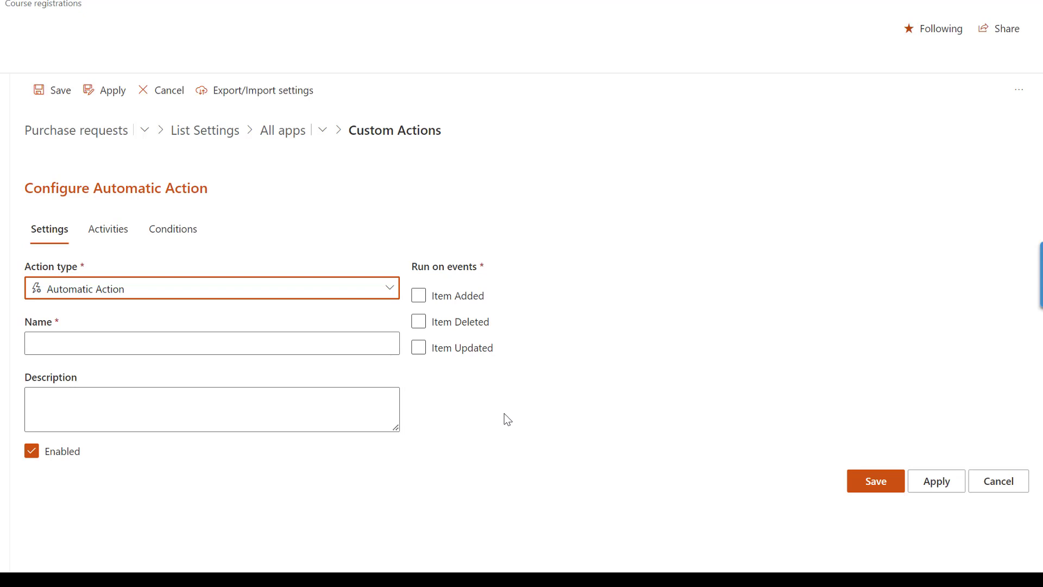
Trigger the action on Item Added, name it 'PO Request Notification', and describe it as emailing the approver above $2,000.
click(420, 299)
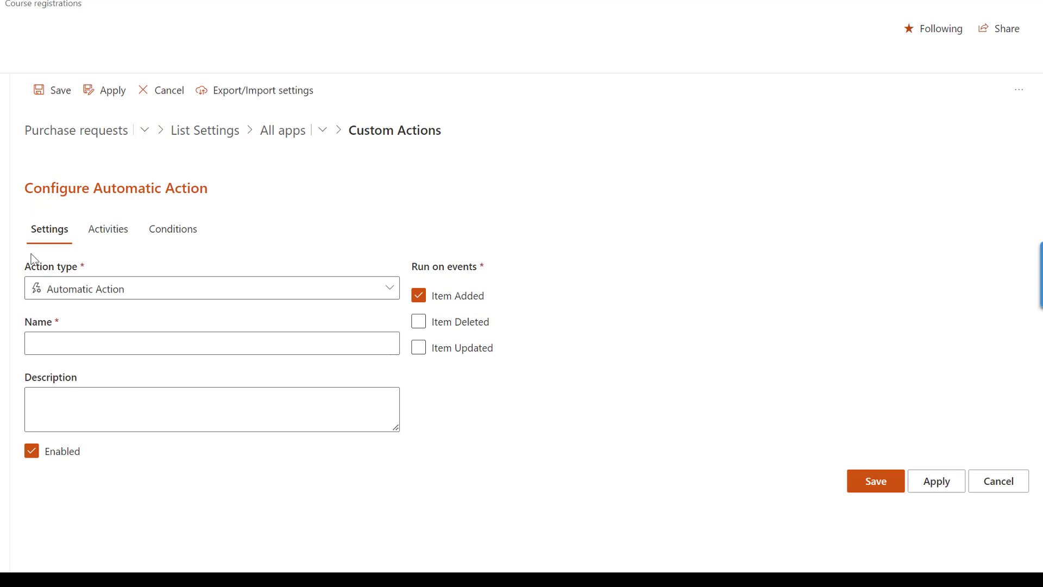
click(75, 338)
text(PO Request Notification)
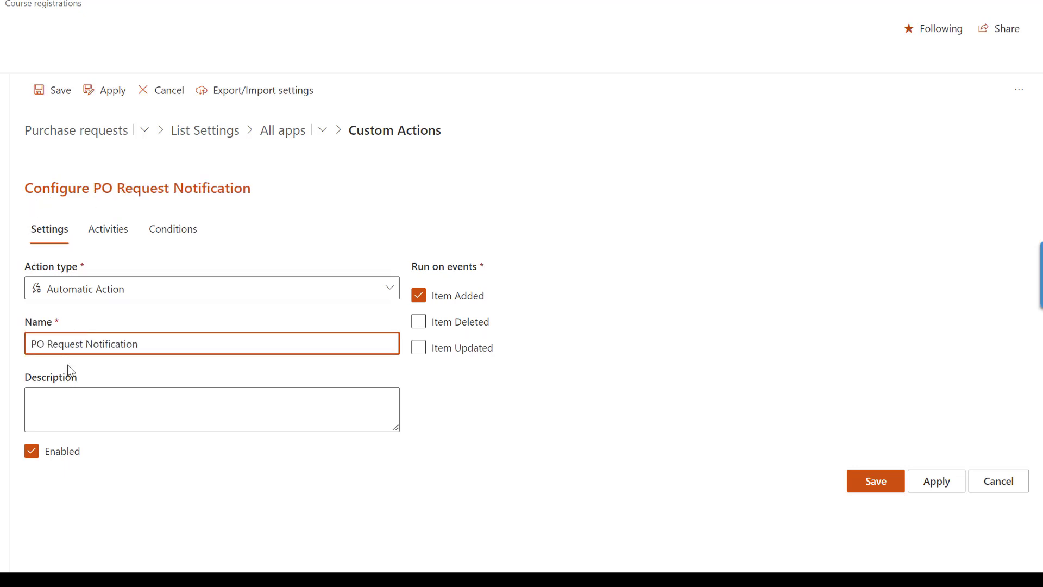
click(57, 403)
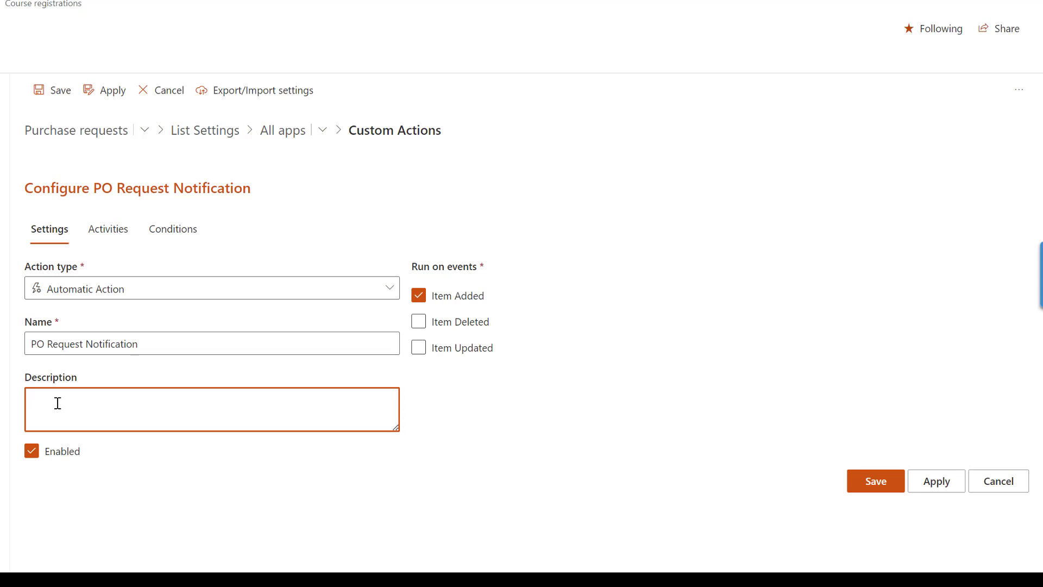
text(Send an email to the PO approver if request exceeds $2,000)
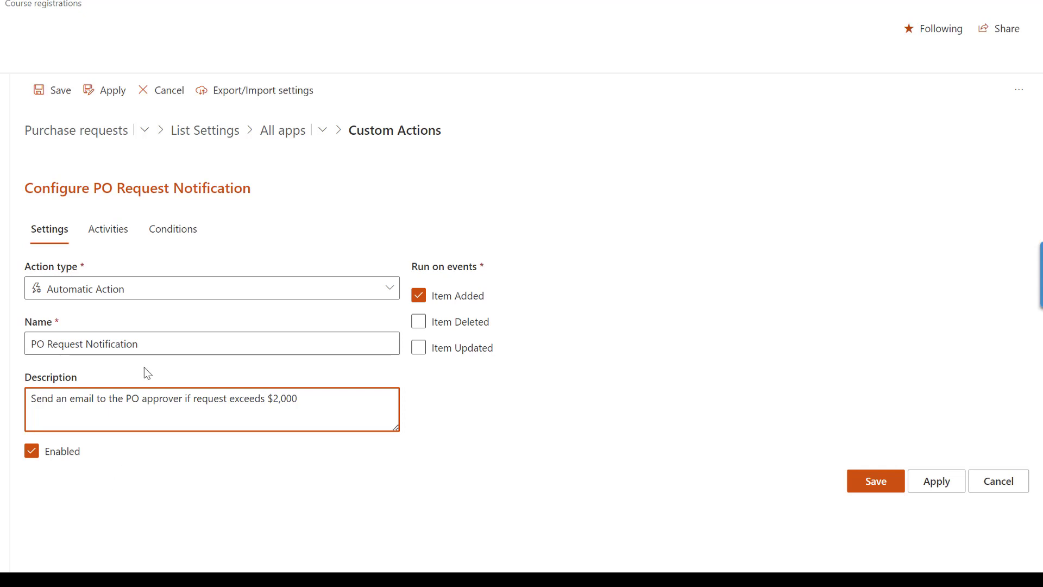
click(106, 242)
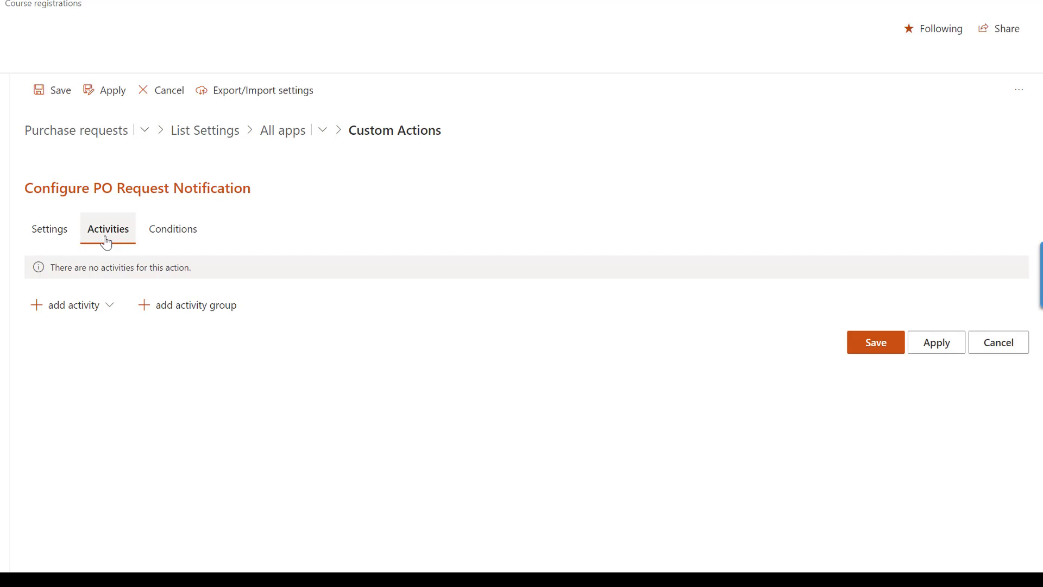
Add the 'Send new PO request notification' email activity to the action.
click(109, 308)
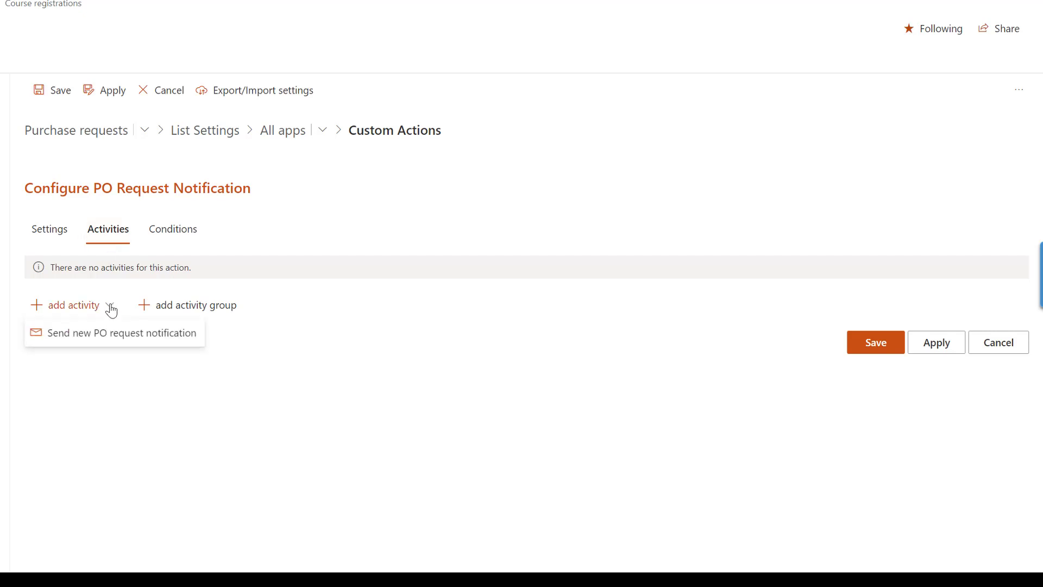
click(97, 346)
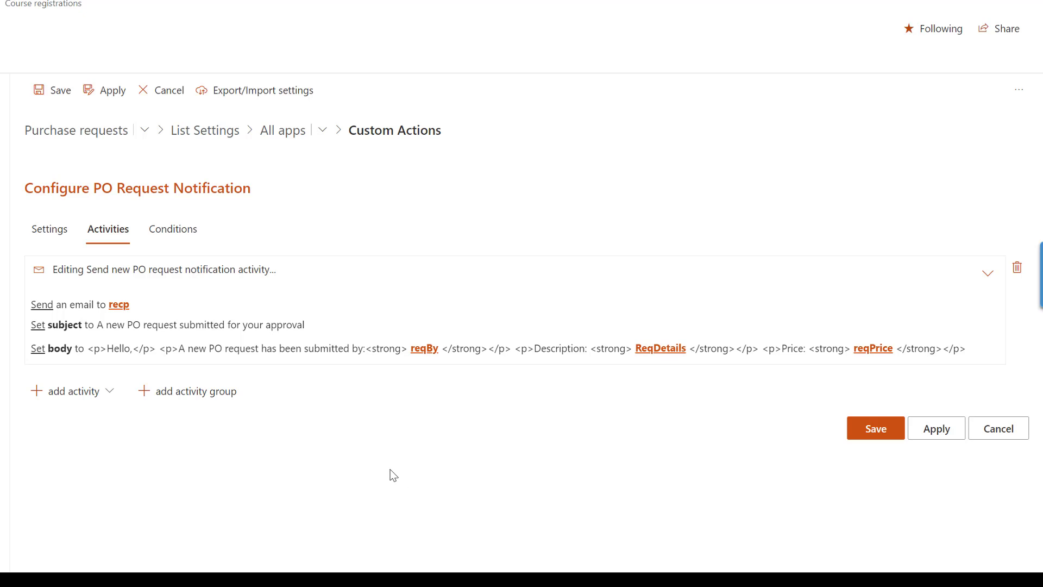
Set the recp recipient variable to the approver's e-mail address, typed directly.
click(118, 314)
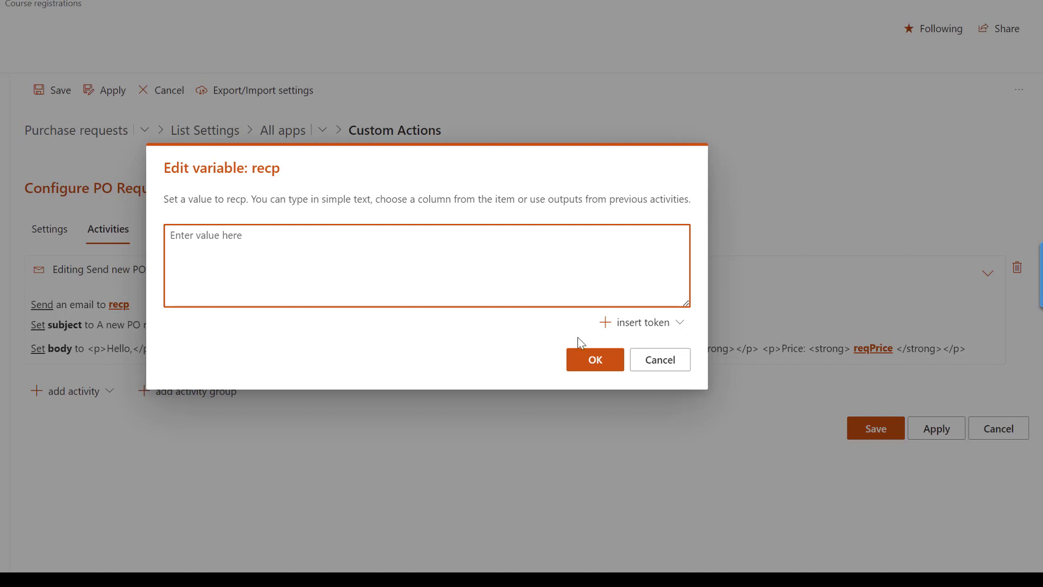
click(678, 325)
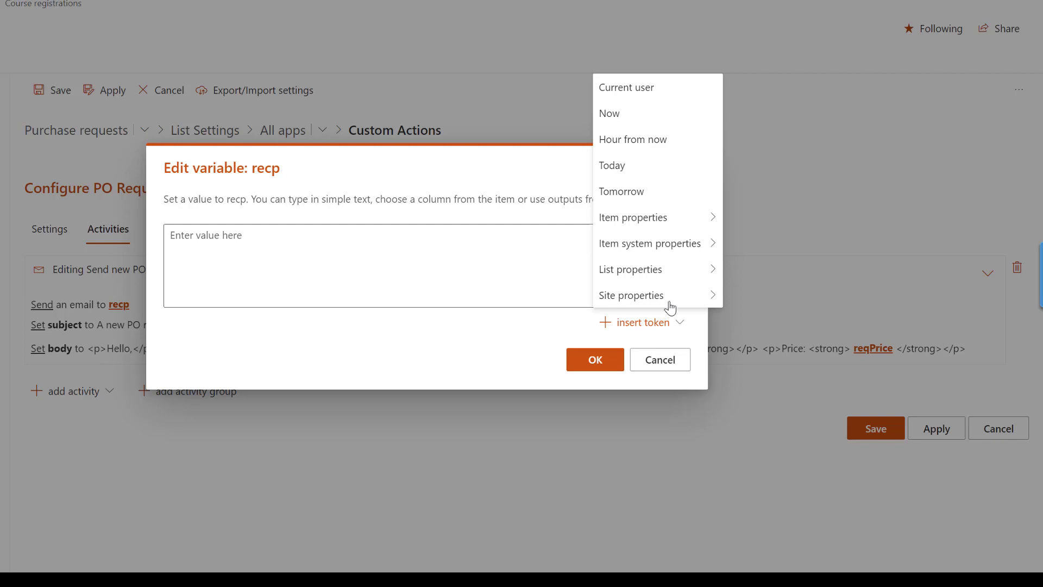
mouse_move(658, 218)
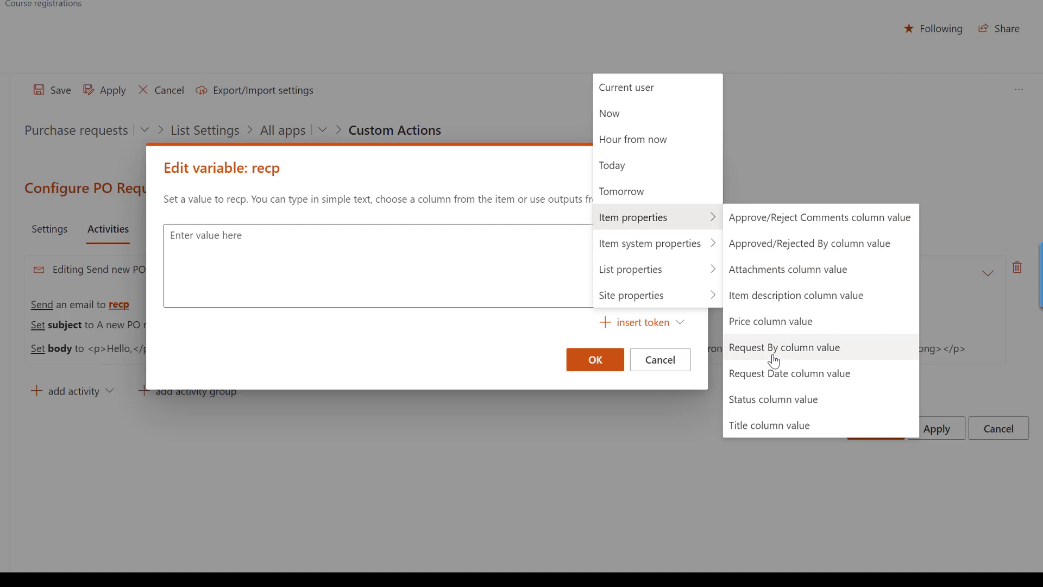
click(269, 239)
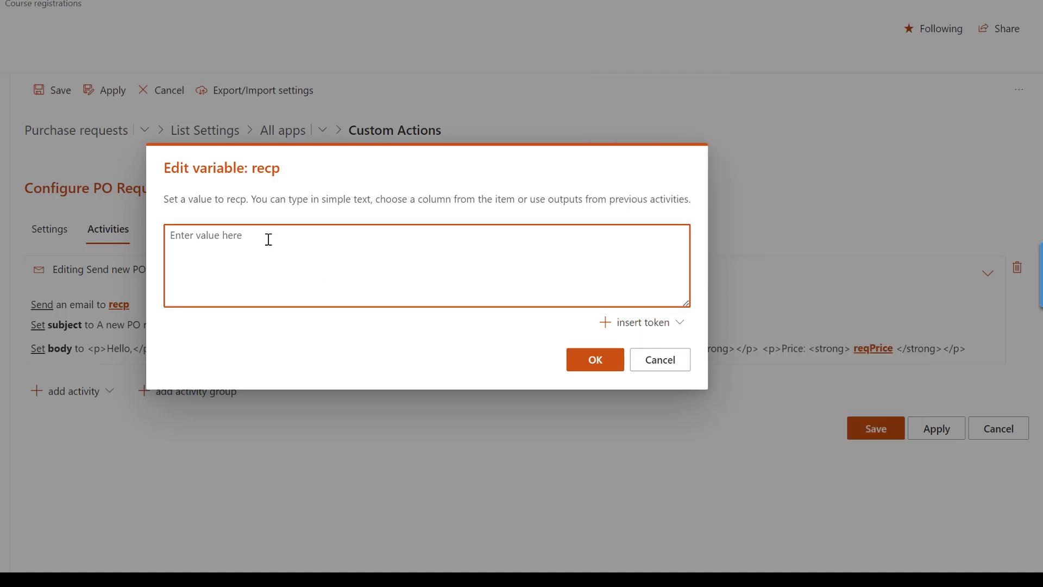
click(595, 361)
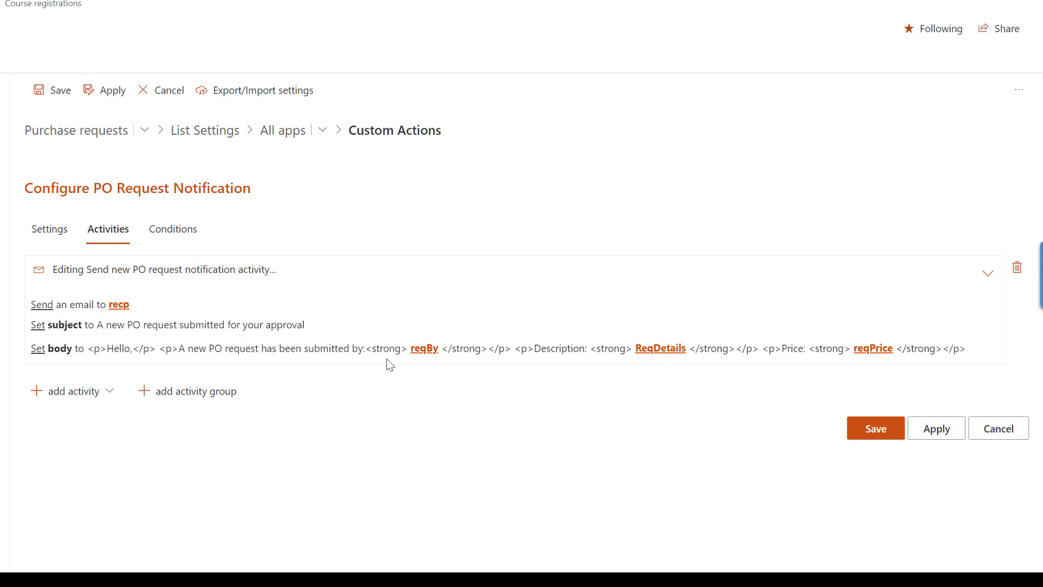
Set the reqBy variable to the item's Request By column token.
click(424, 354)
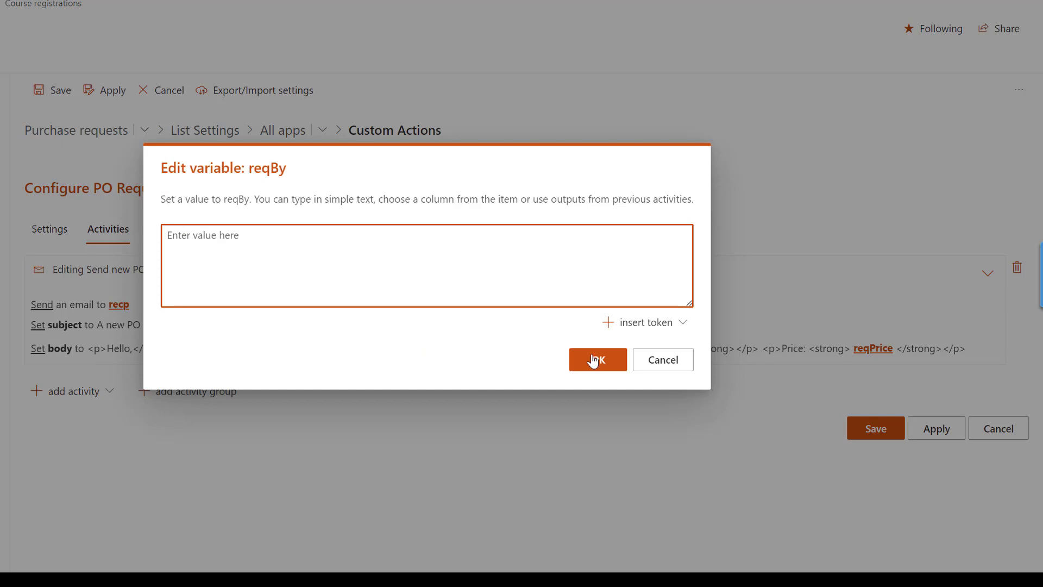
click(675, 324)
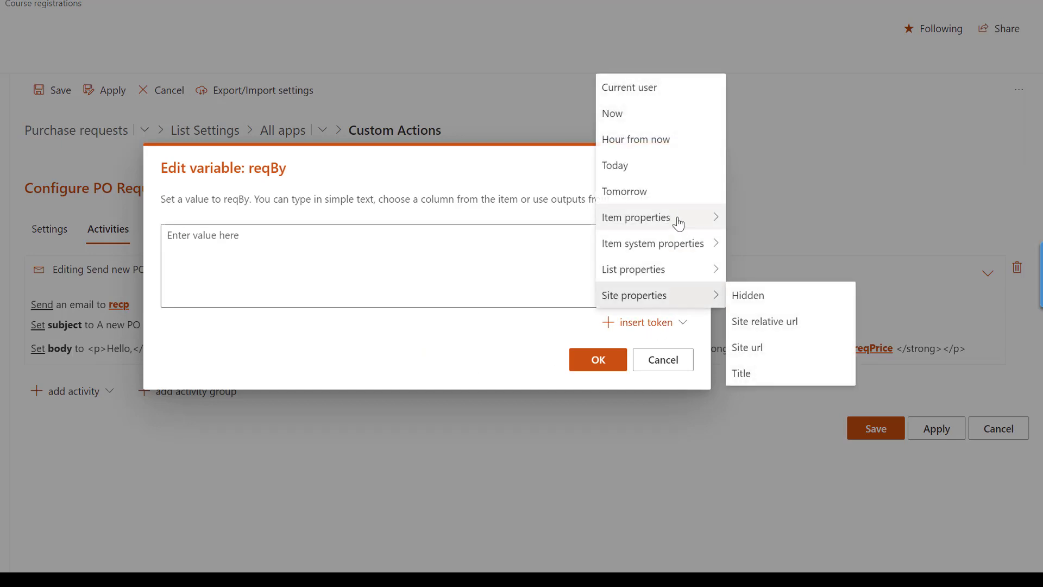
mouse_move(673, 227)
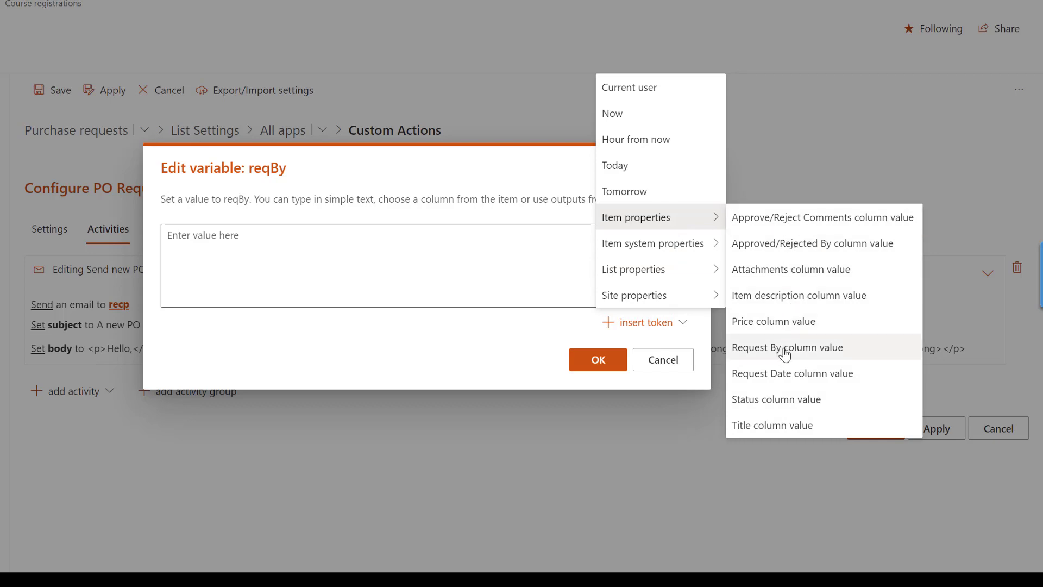
mouse_move(645, 249)
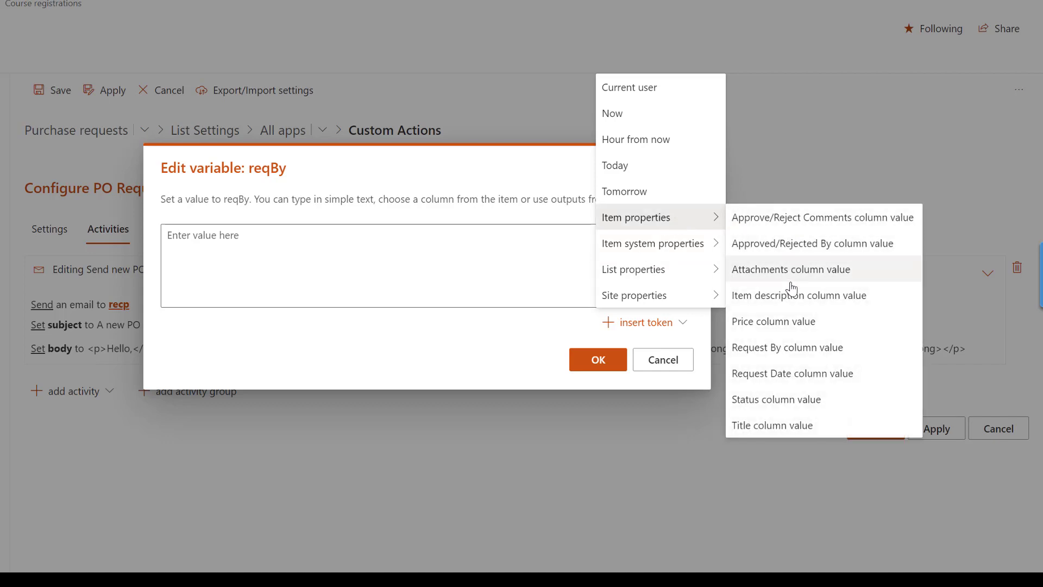
click(788, 352)
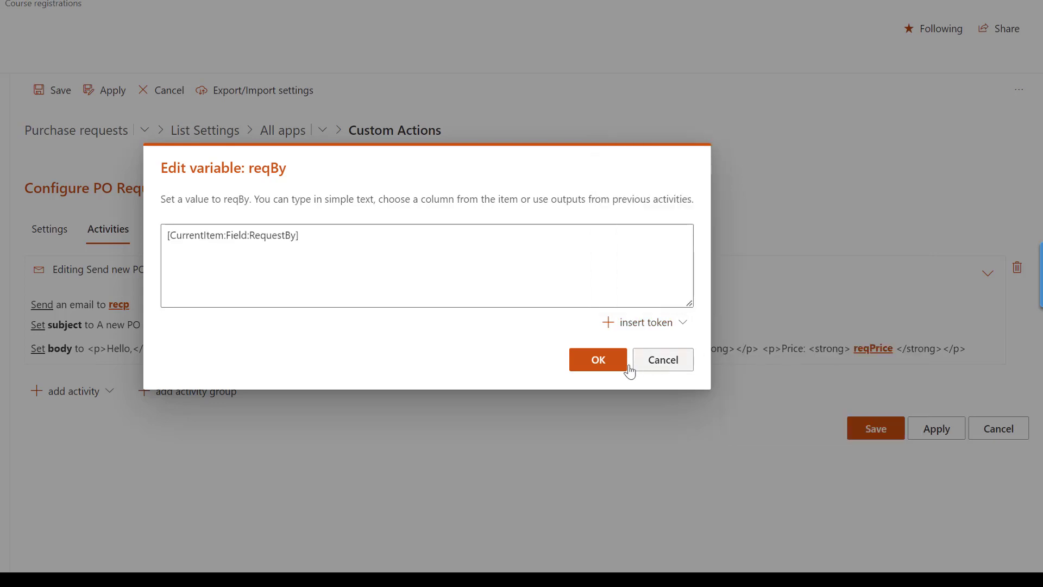
click(604, 363)
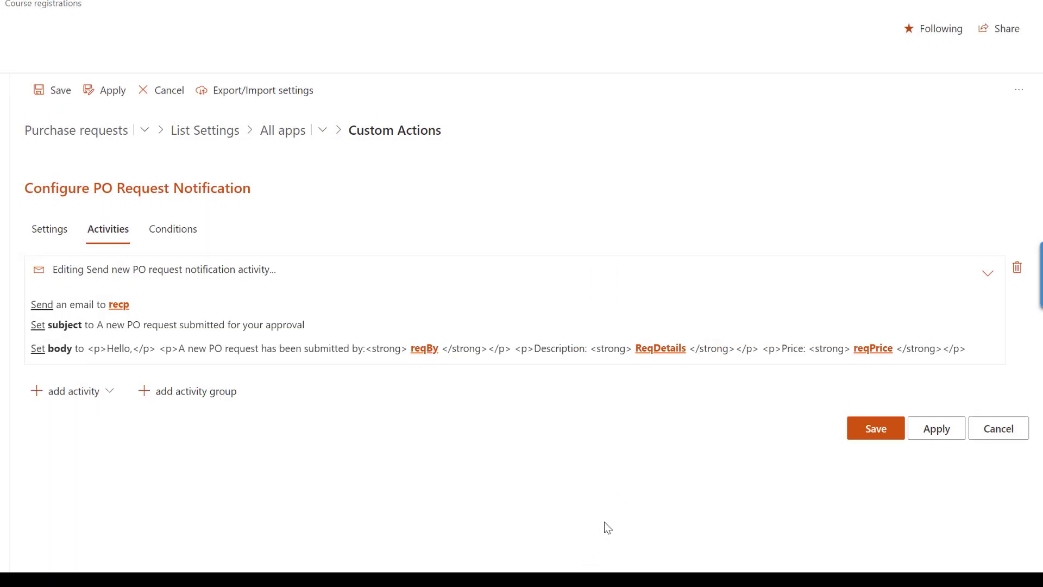
Set the ReqDetails variable to the item's Item description column token.
click(664, 350)
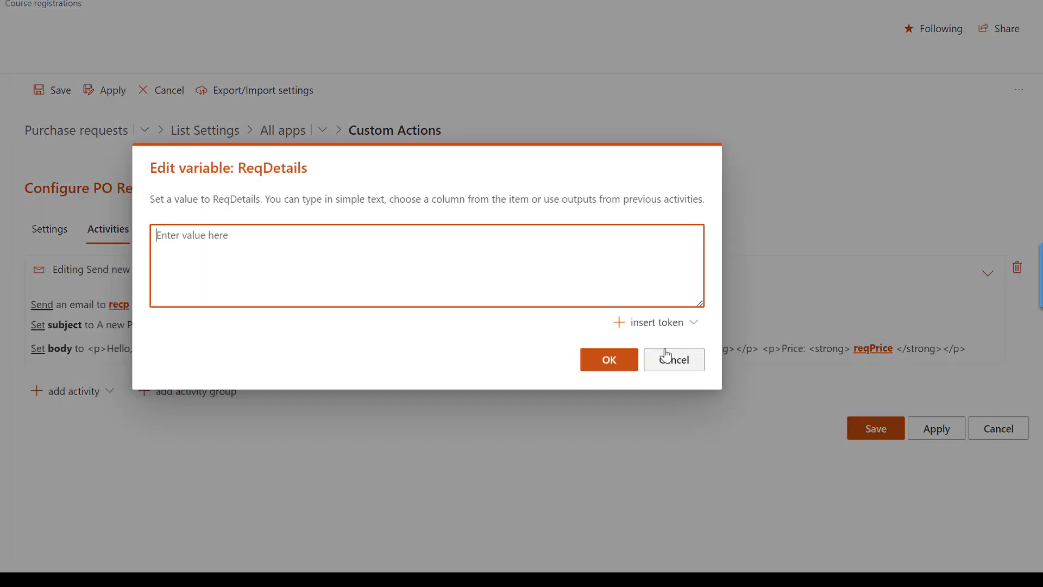
click(674, 325)
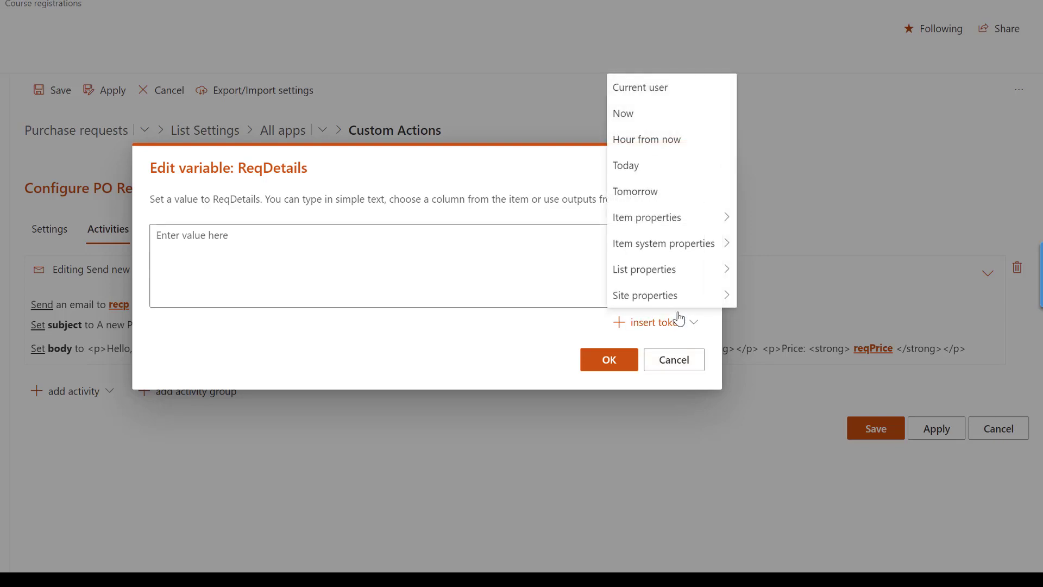
mouse_move(693, 229)
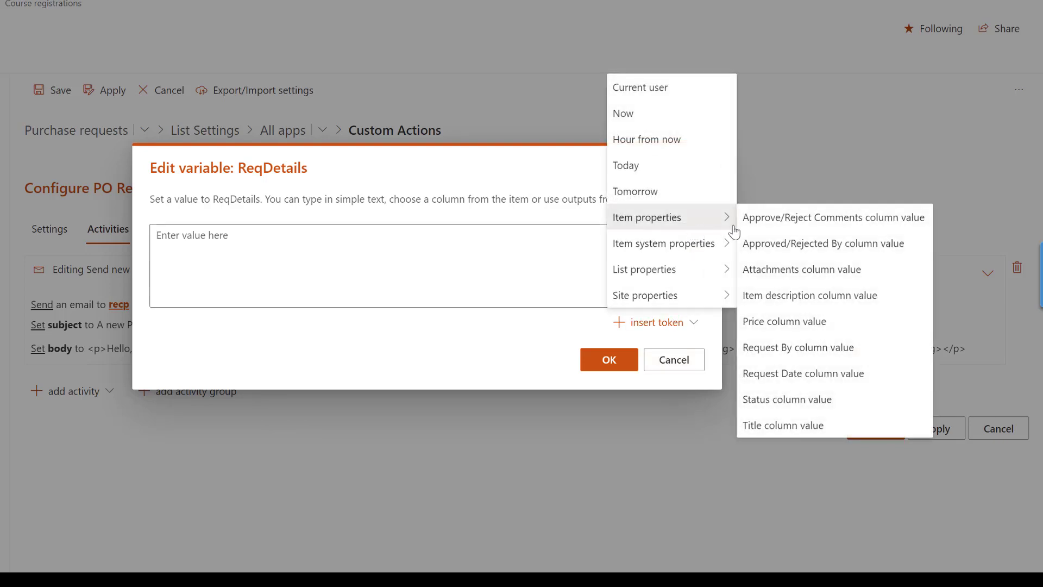
click(785, 301)
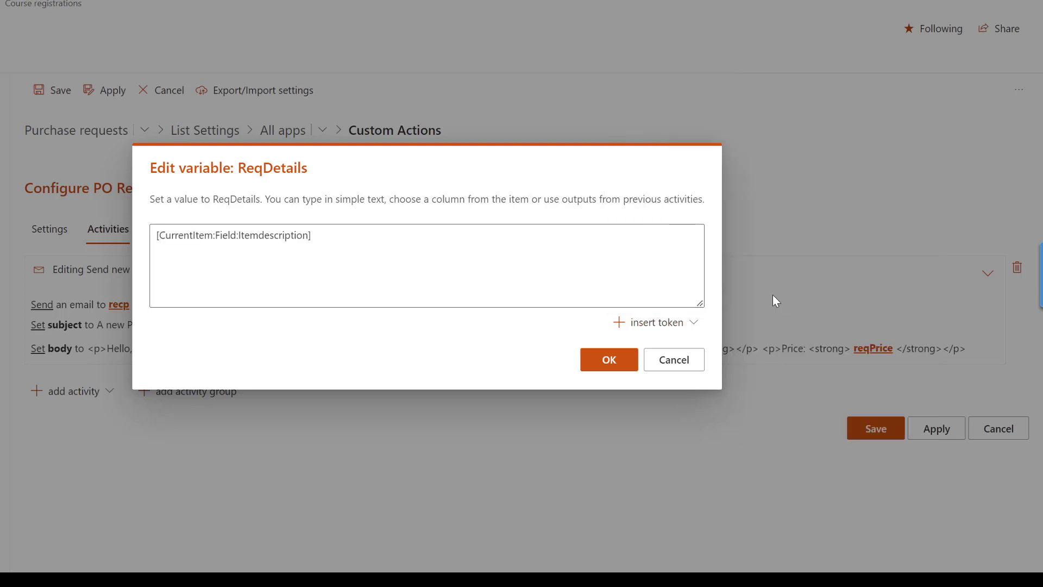
click(610, 362)
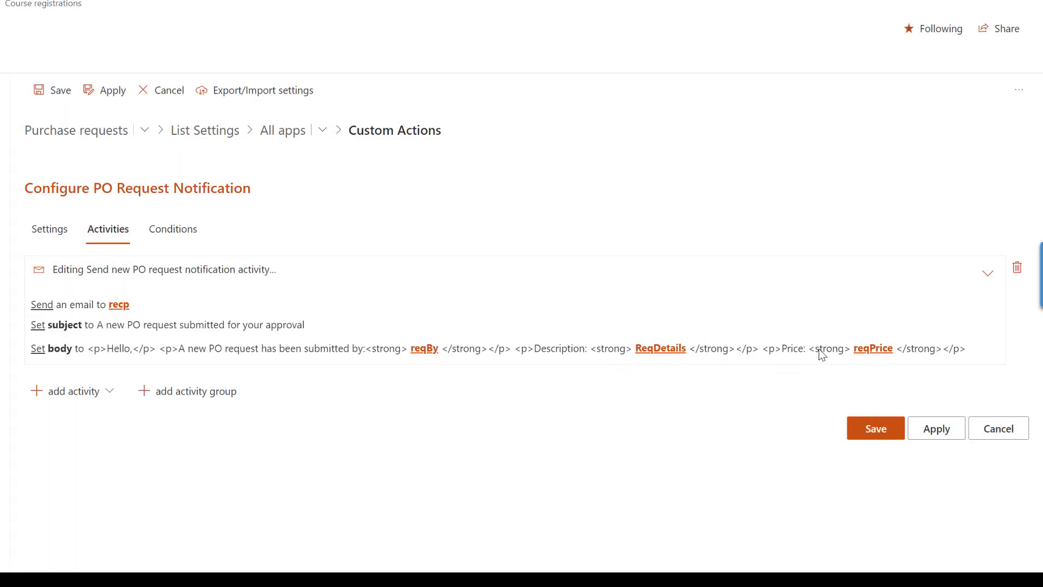
Set the reqPrice variable to the item's Price column token.
click(858, 349)
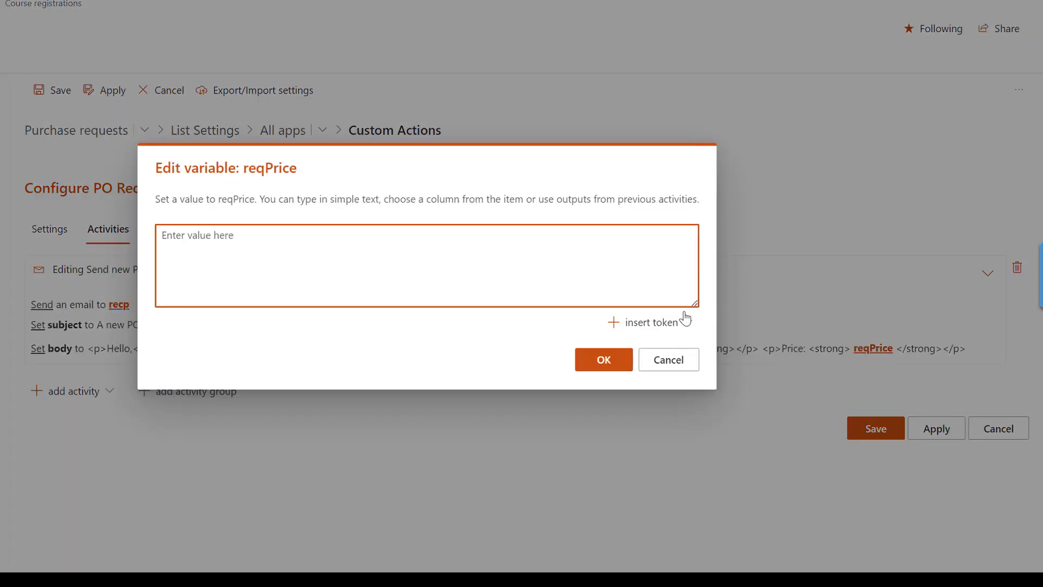
click(670, 329)
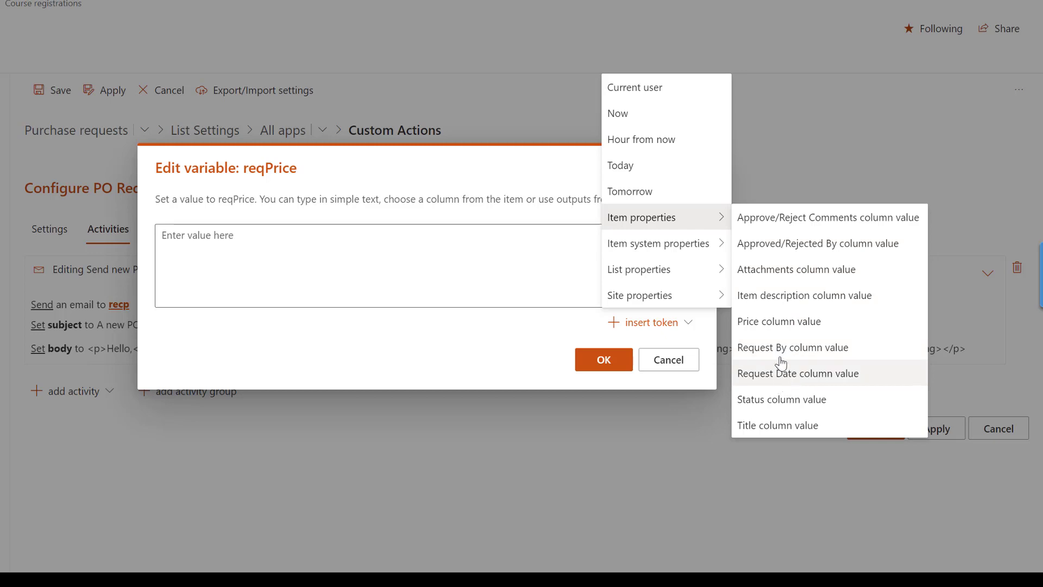
click(779, 329)
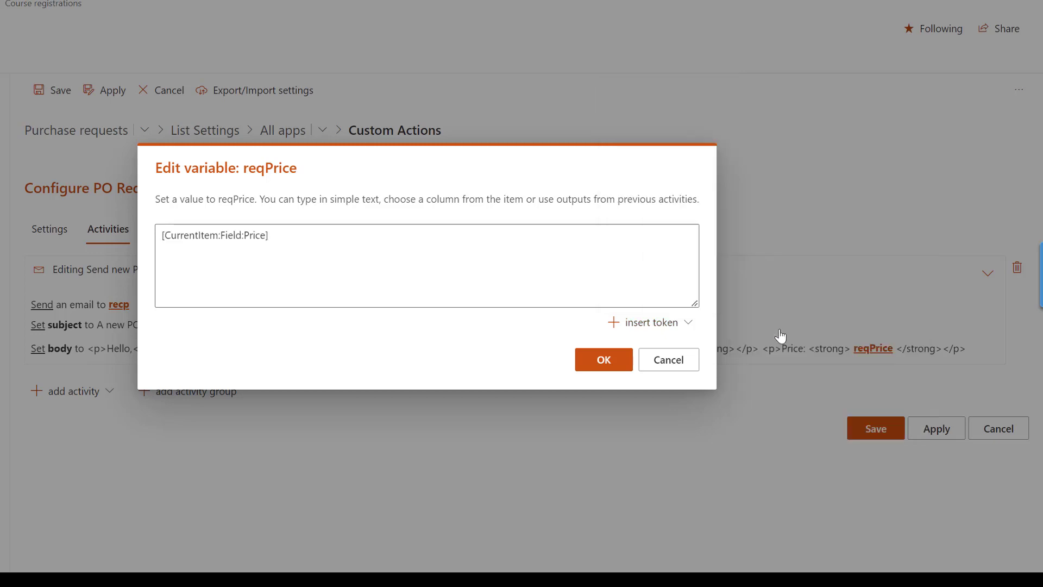
click(606, 361)
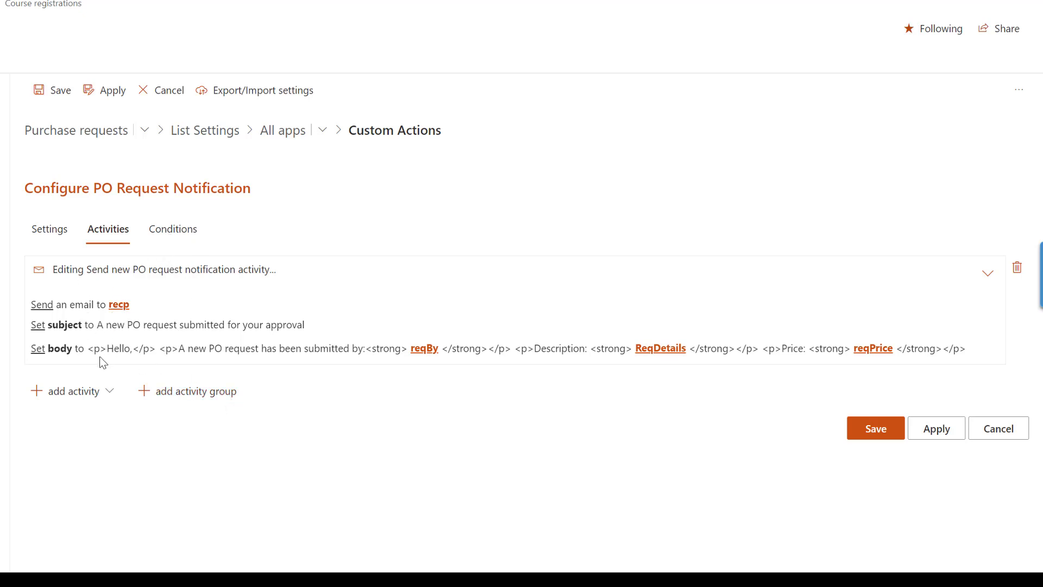
Review the action's activity list, settings and email activity, finishing on the empty Conditions tab.
click(102, 396)
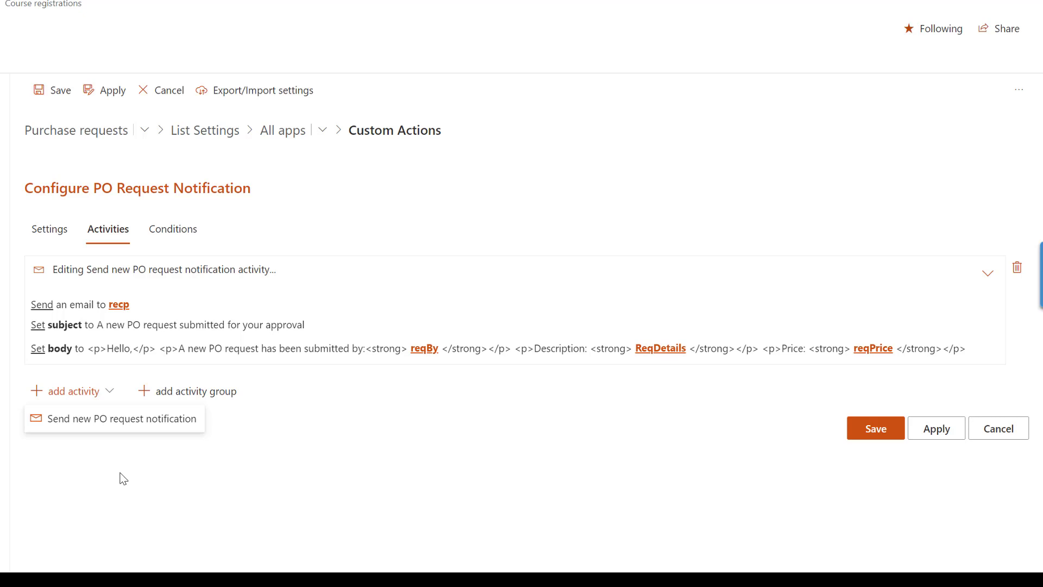
click(123, 477)
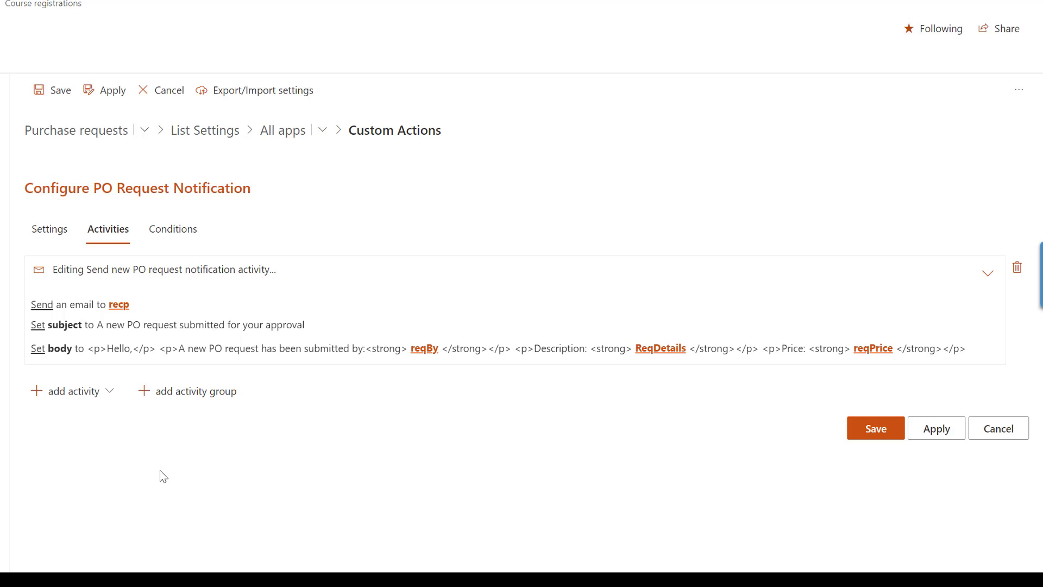
click(171, 230)
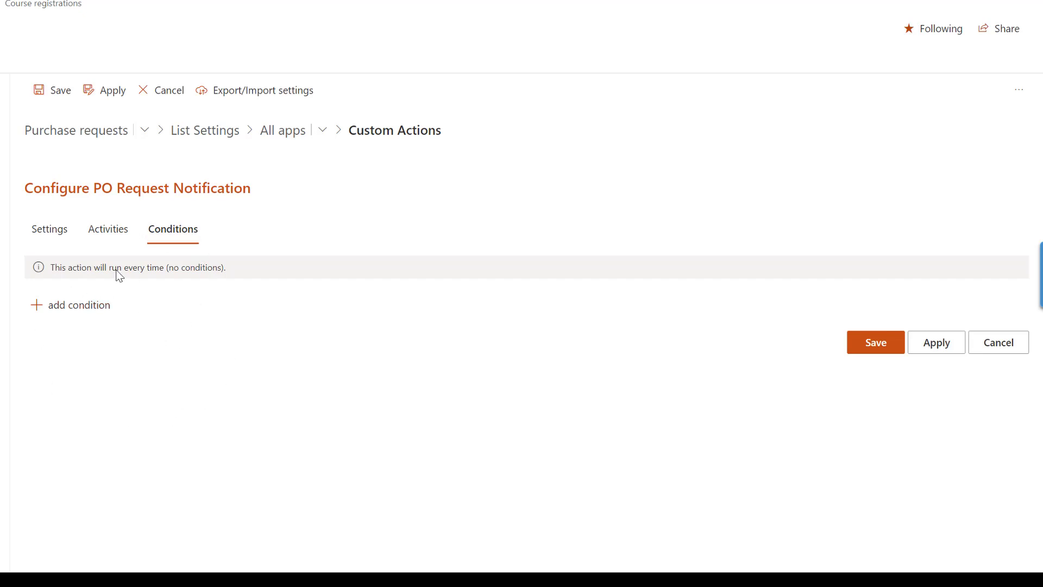
click(65, 238)
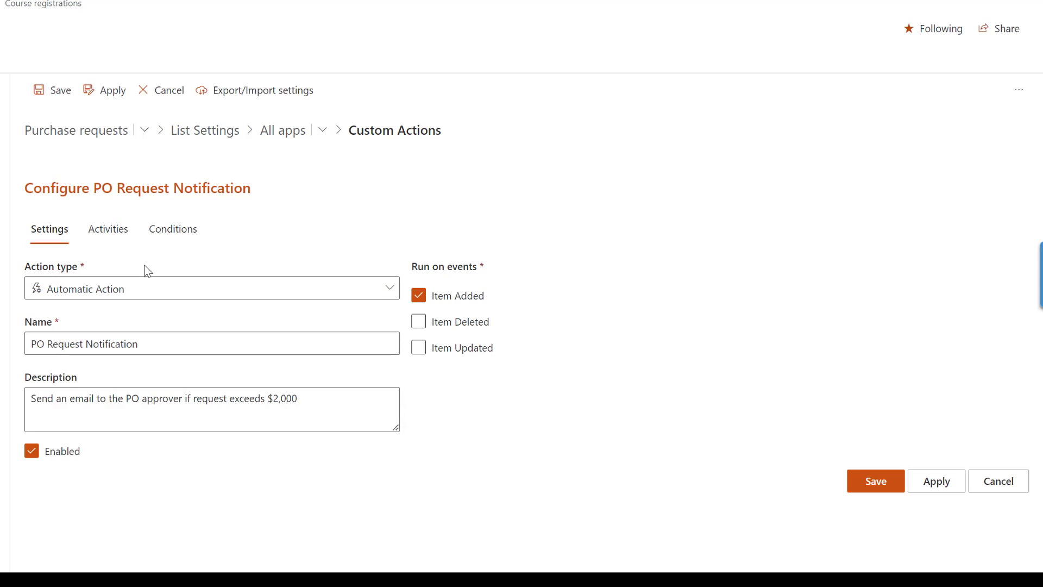
click(109, 232)
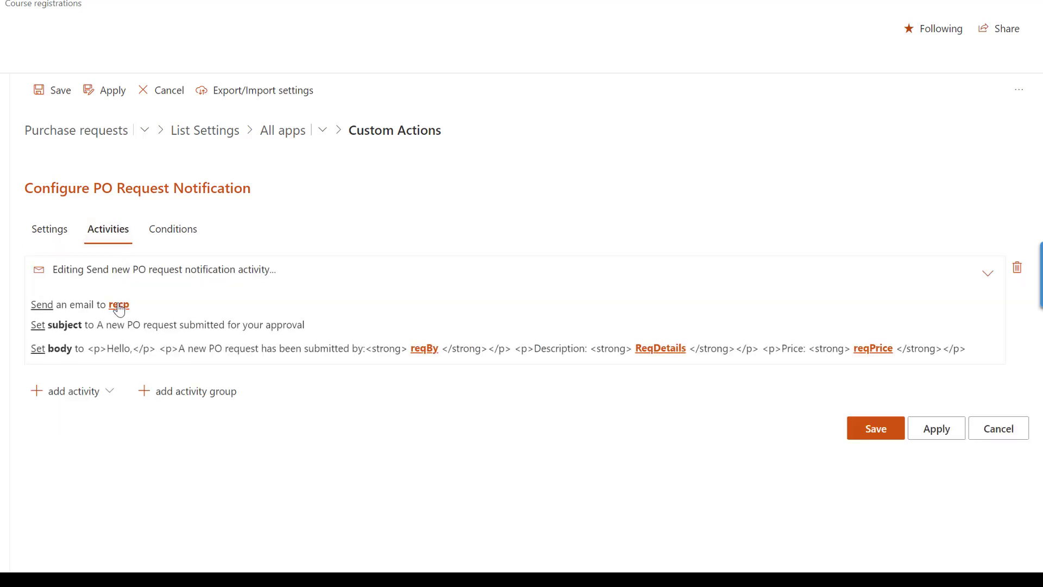
click(179, 239)
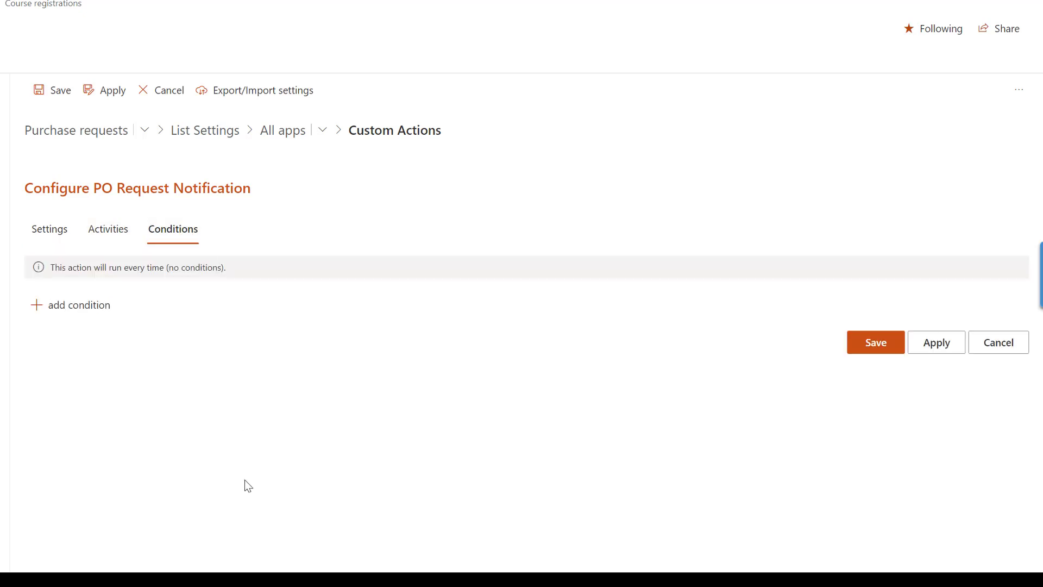
Add the condition Price is greater than or equal to 2000, then save the action.
click(99, 306)
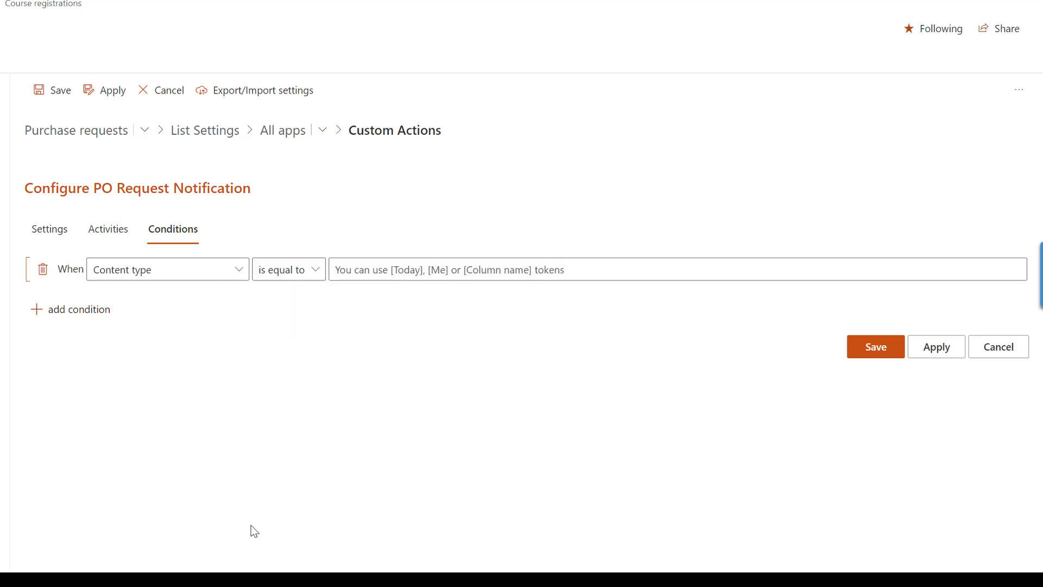
click(243, 273)
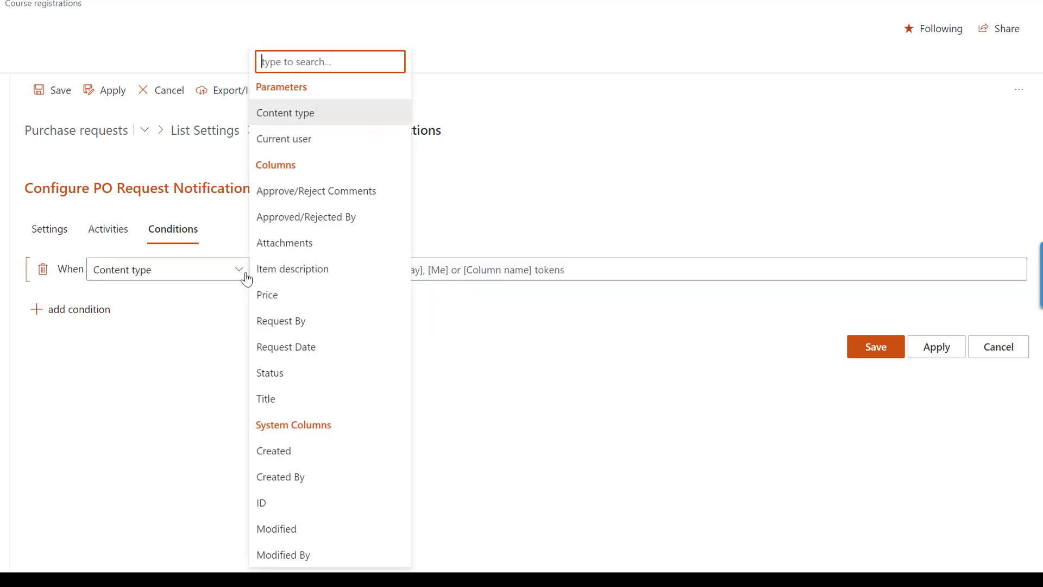
click(275, 295)
click(319, 271)
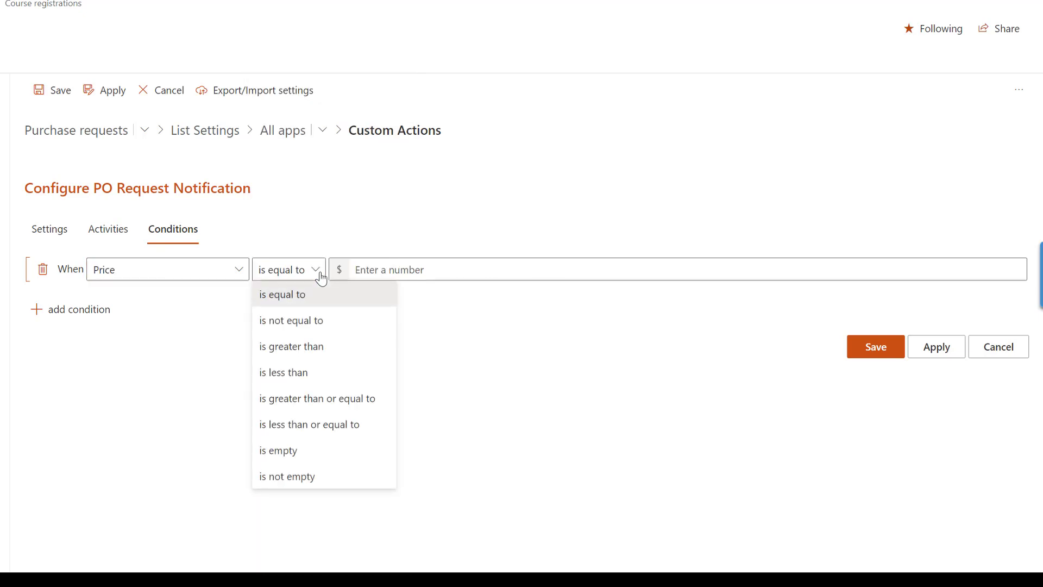
click(317, 346)
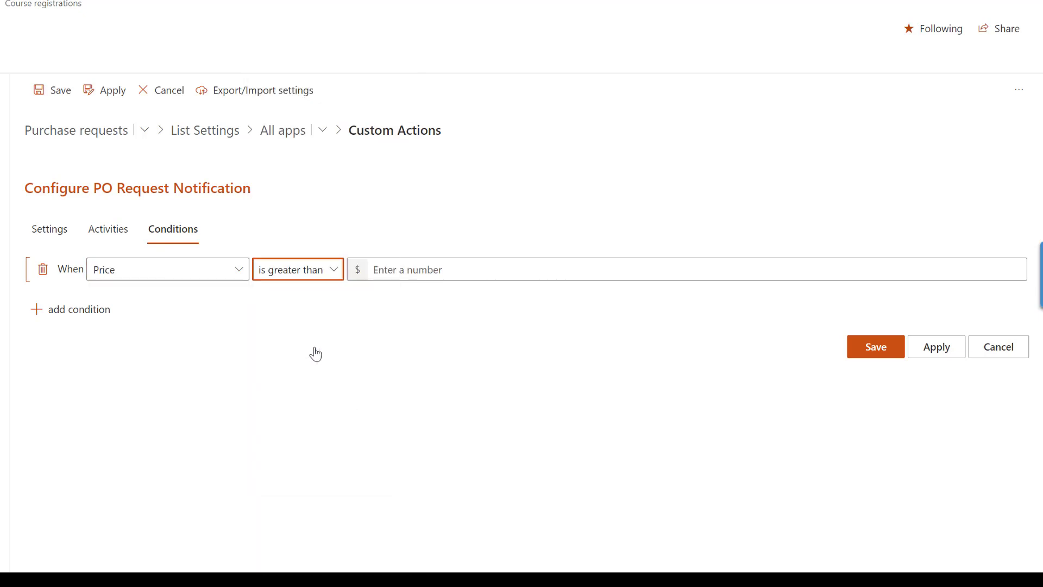
click(336, 271)
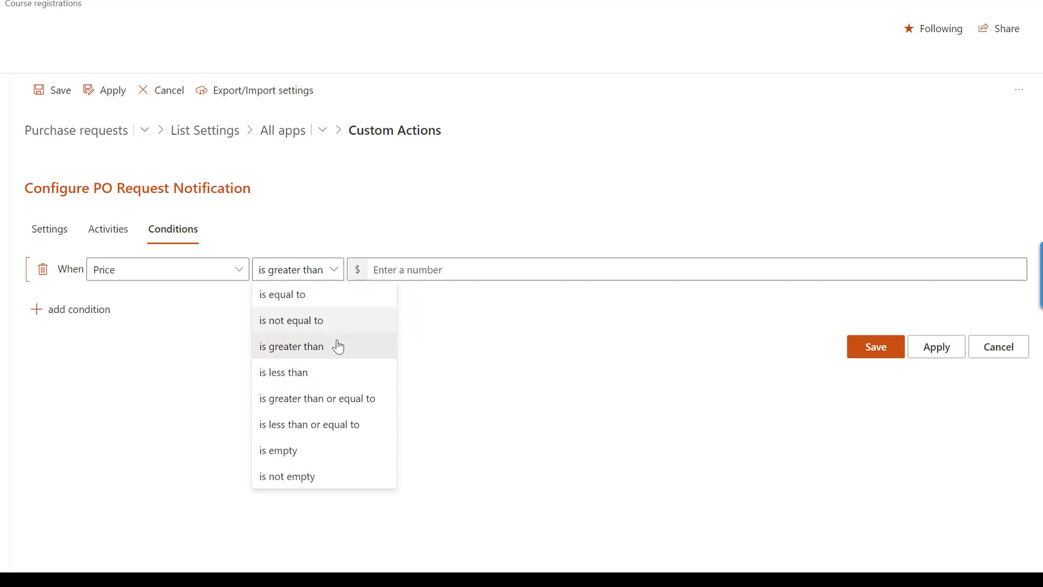
click(337, 399)
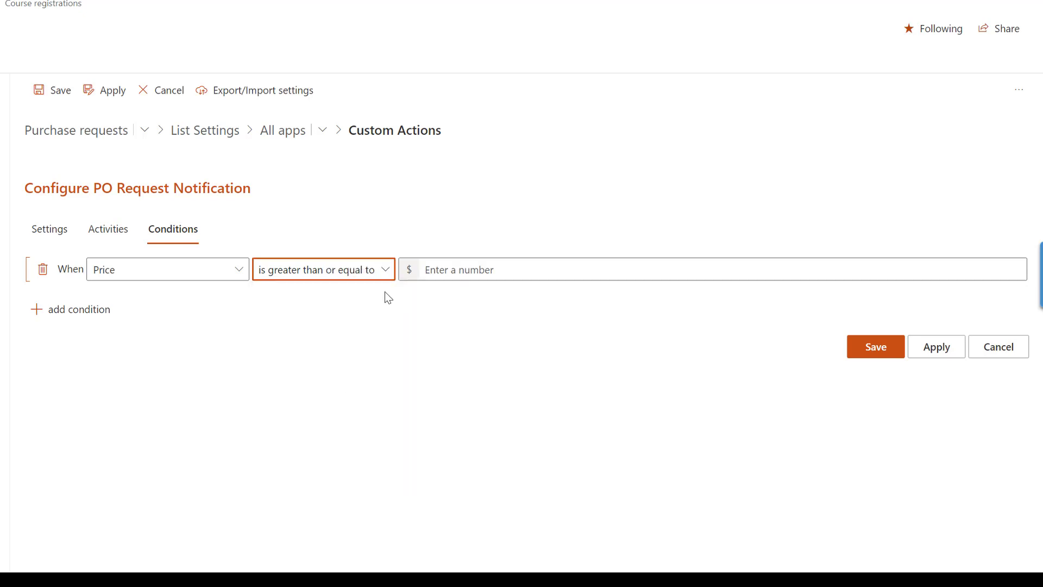
click(430, 268)
text(2000)
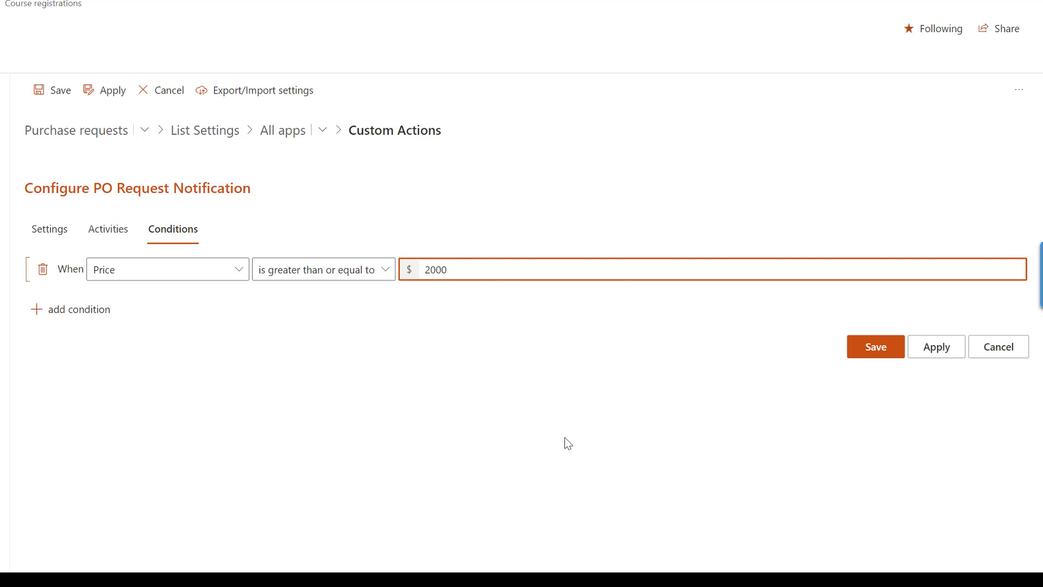
click(873, 356)
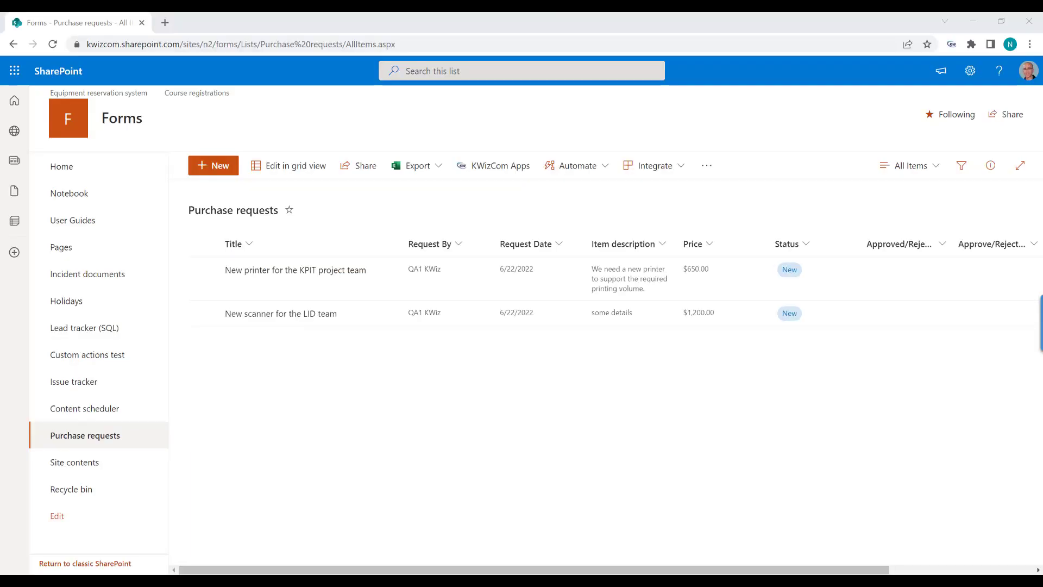
Create 'My test PO request' for an urgently needed Finance printer, priced 2300, and save it.
click(220, 172)
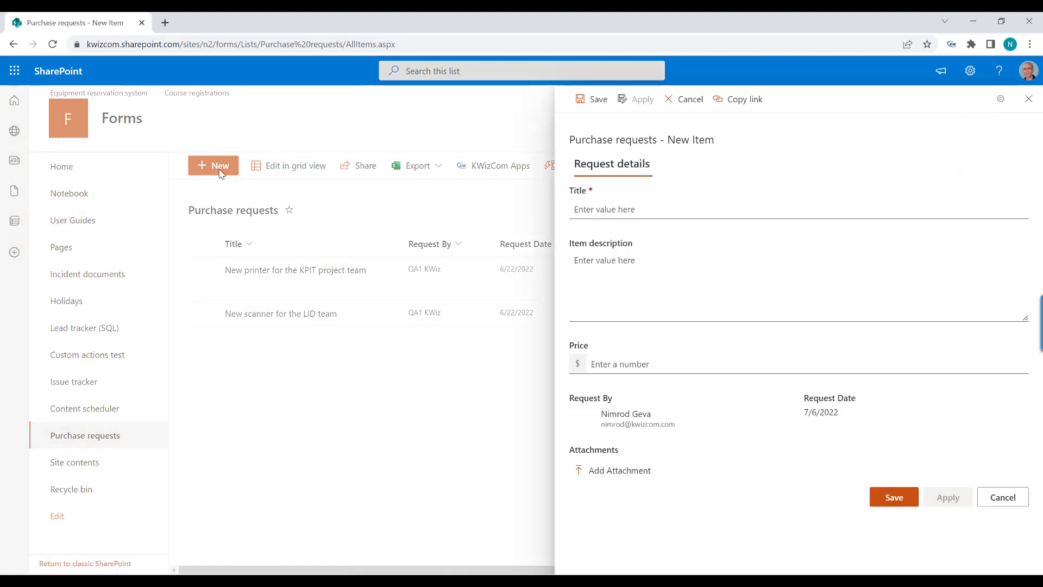
click(621, 209)
text(My)
text(te)
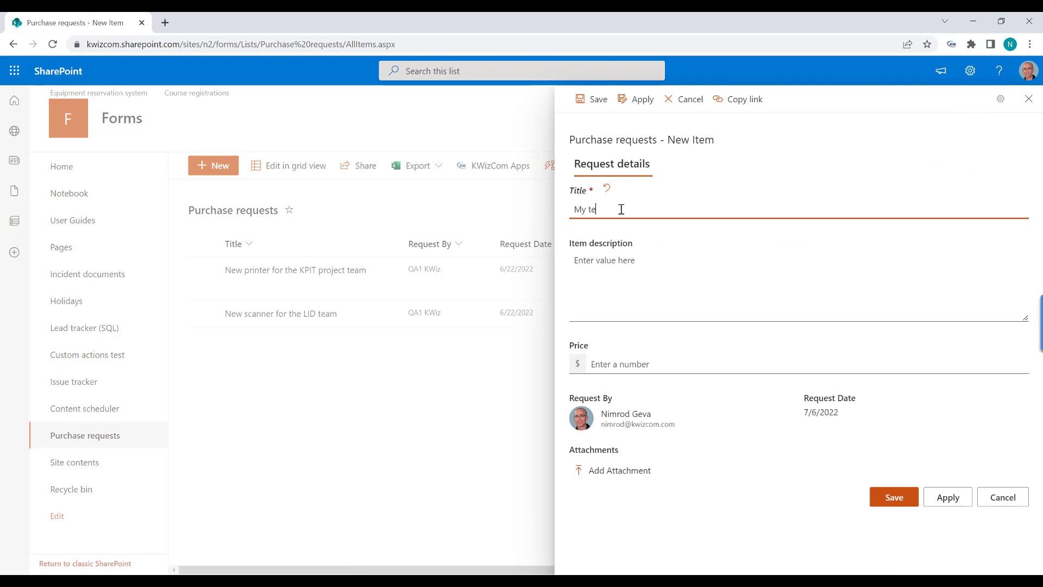
text(st PO request)
click(600, 294)
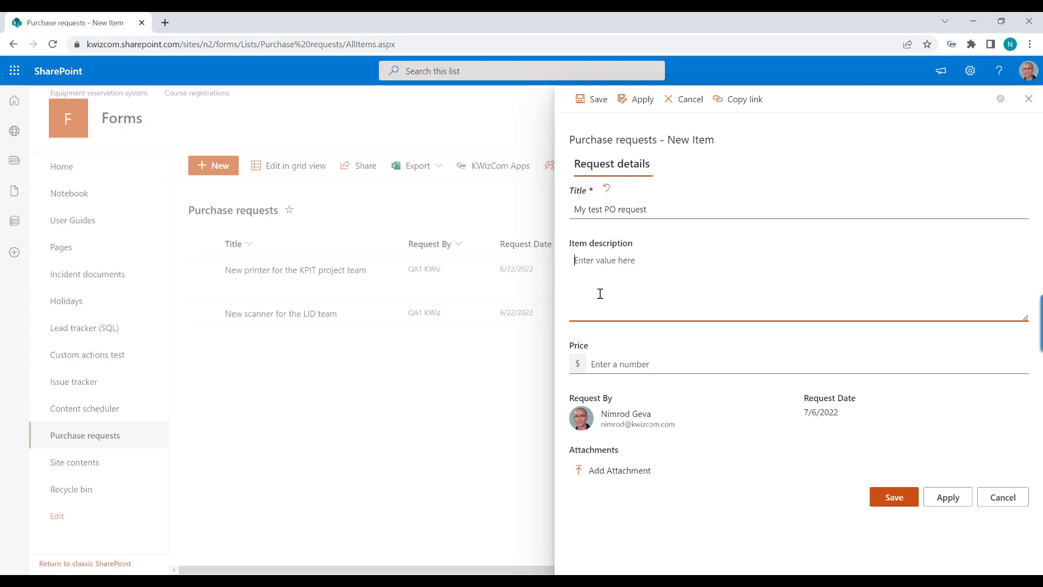
text(A new printer nee)
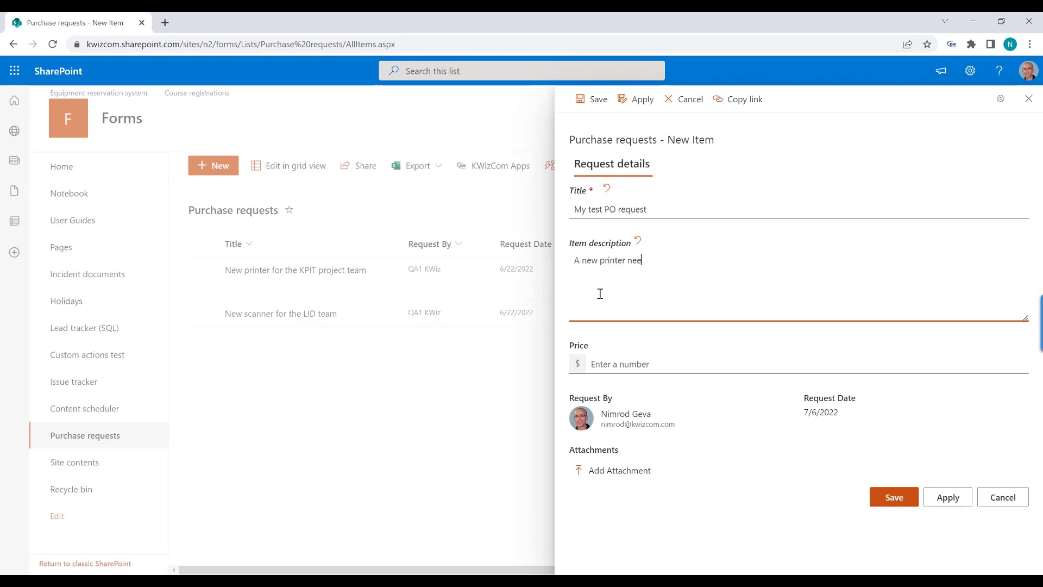
text(ded urgently for the Finance dept.)
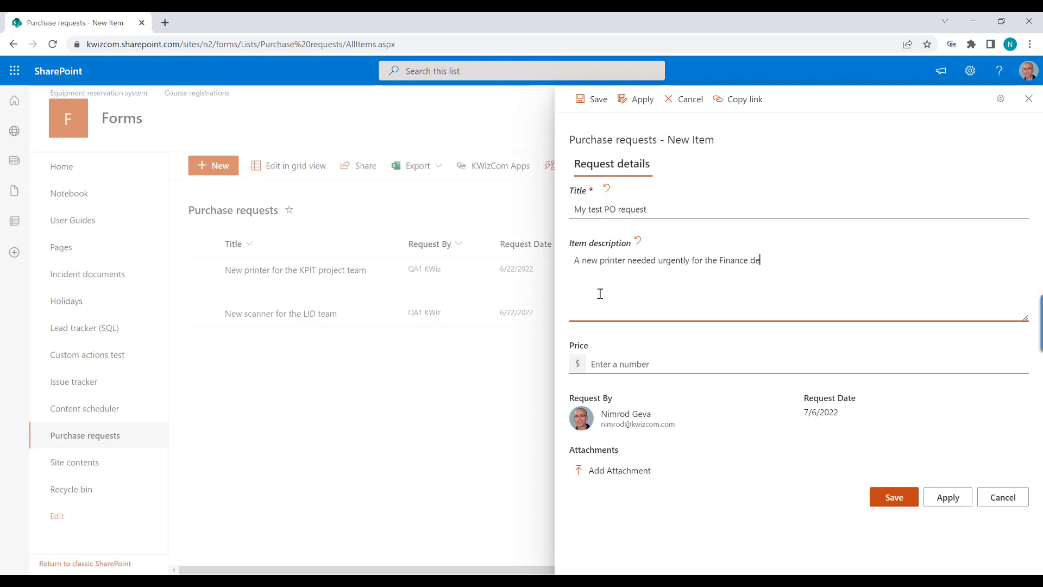
click(628, 361)
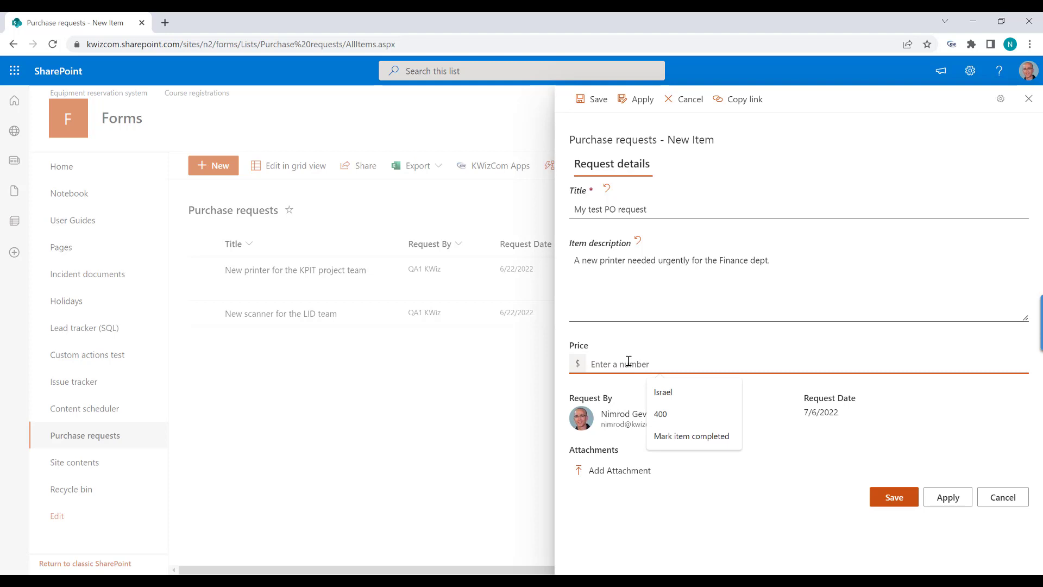
text(2300)
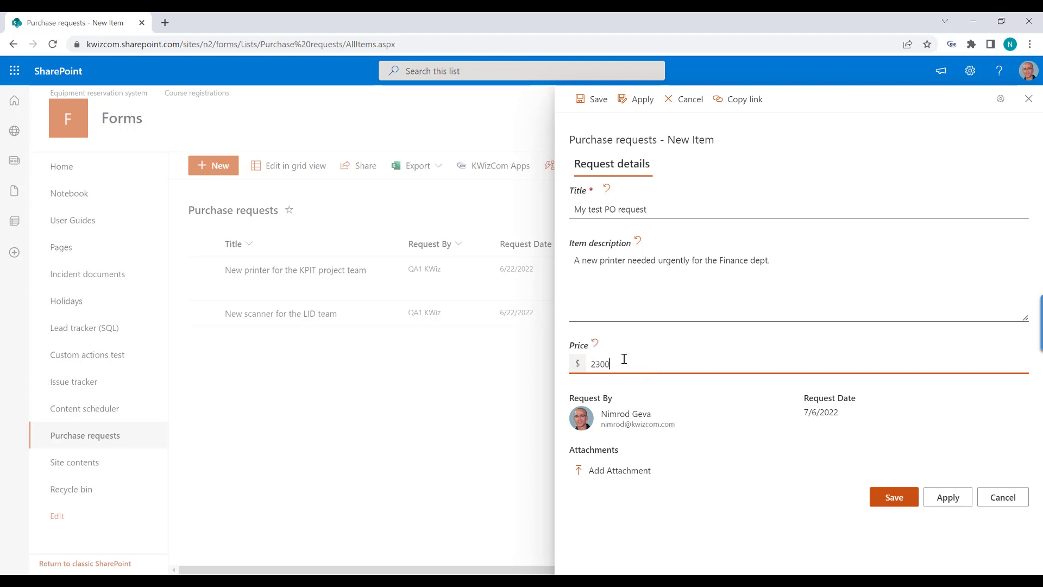
click(885, 503)
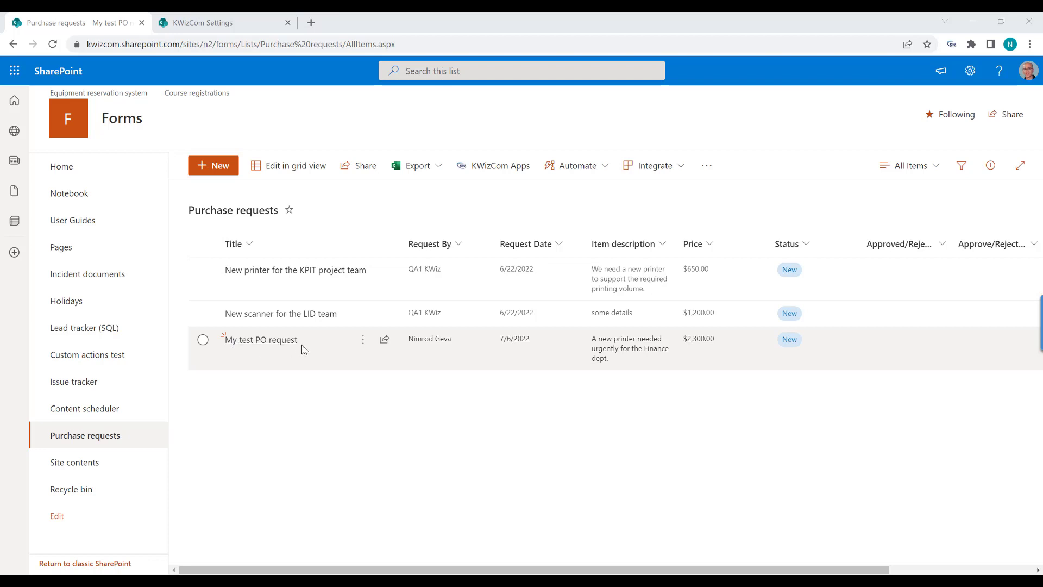
Check My test PO request's custom actions history to confirm PO Request Notification and its email completed.
click(266, 341)
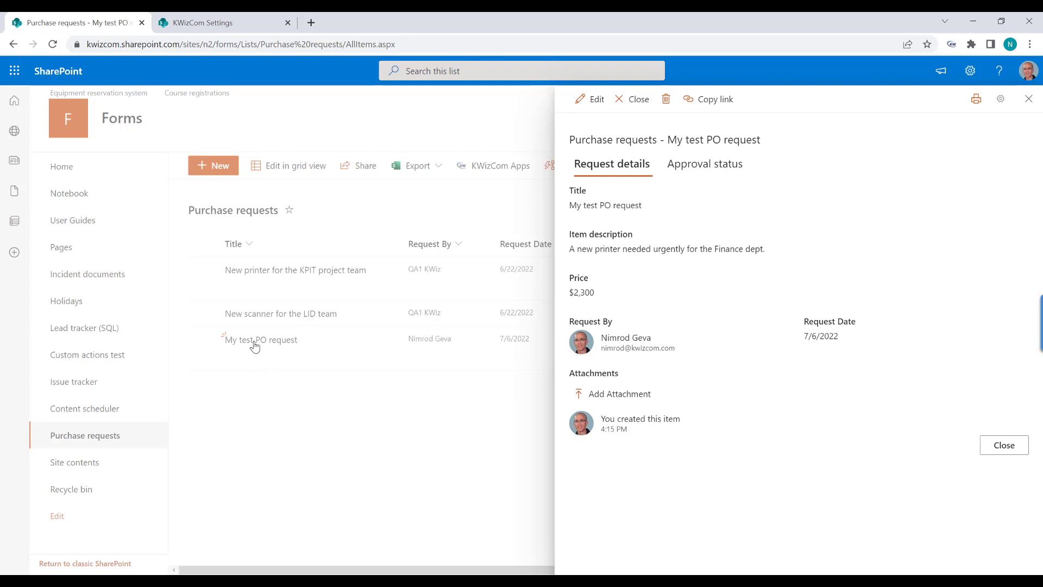
click(1000, 100)
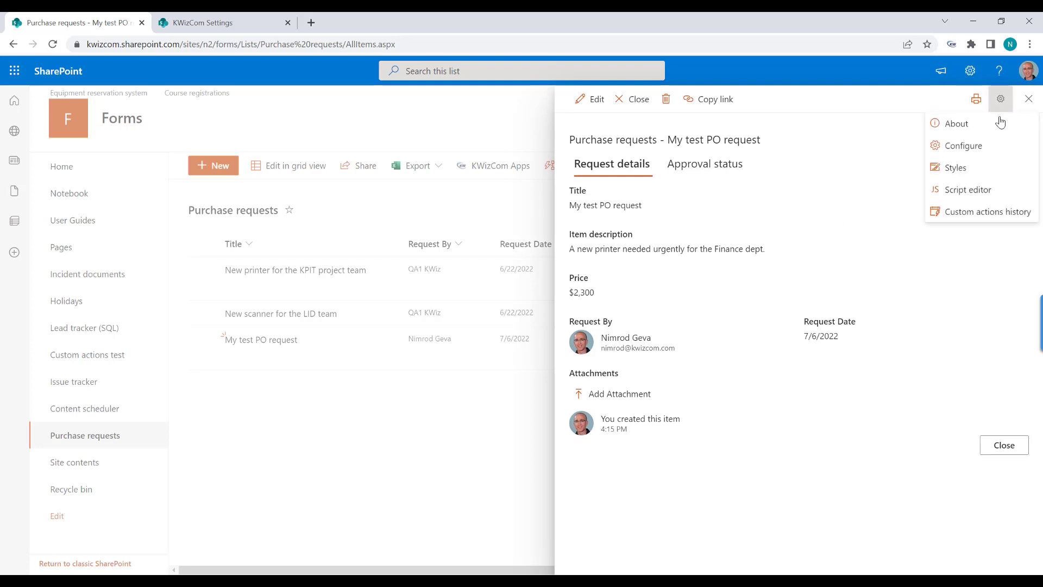
click(994, 214)
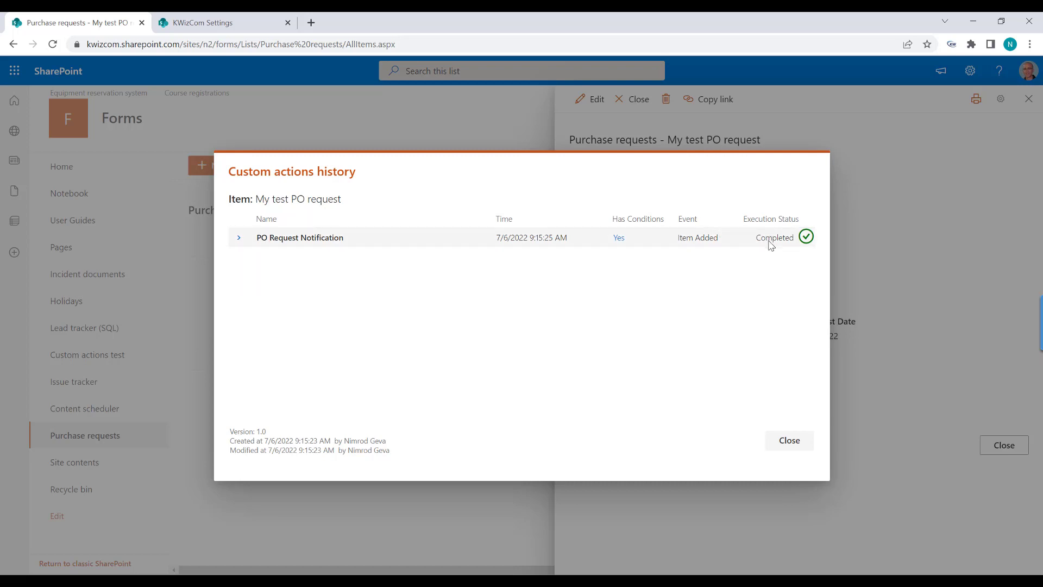
click(238, 241)
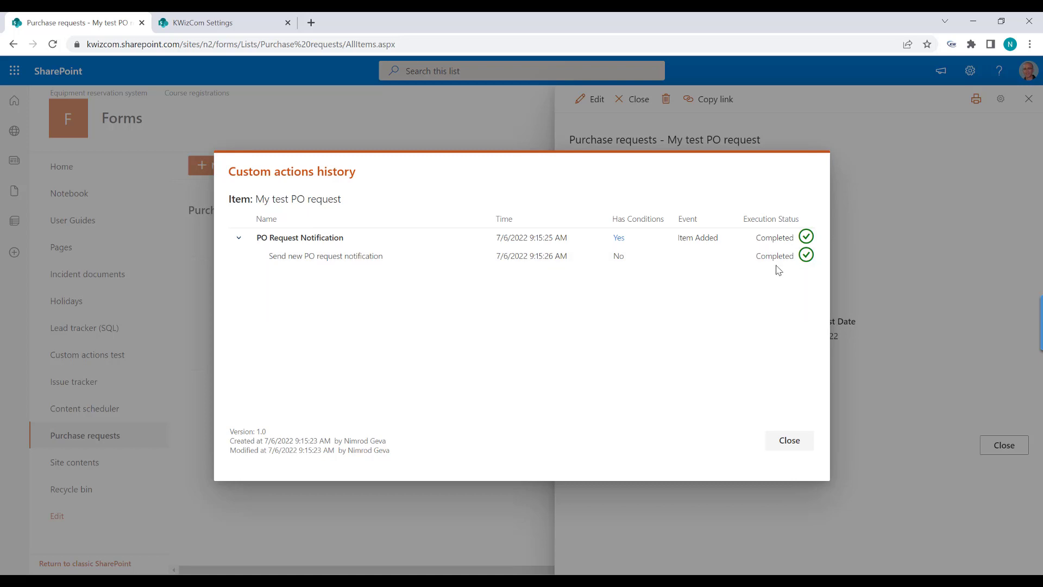
click(787, 441)
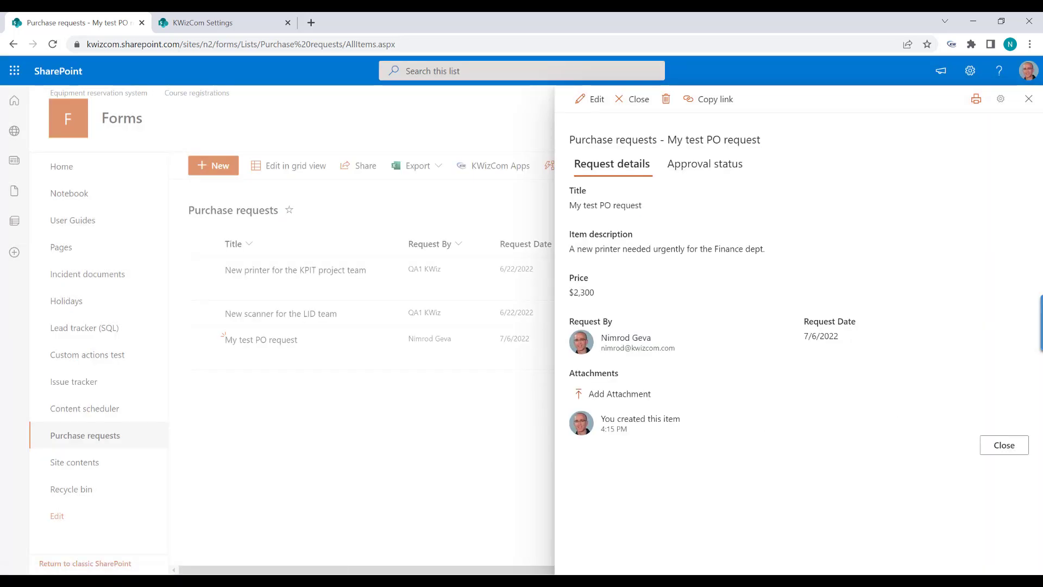
Open the 'A new PO request submitted for your approval' email, check requester, description and price 2300, then close it.
drag(1042, 79, 821, 60)
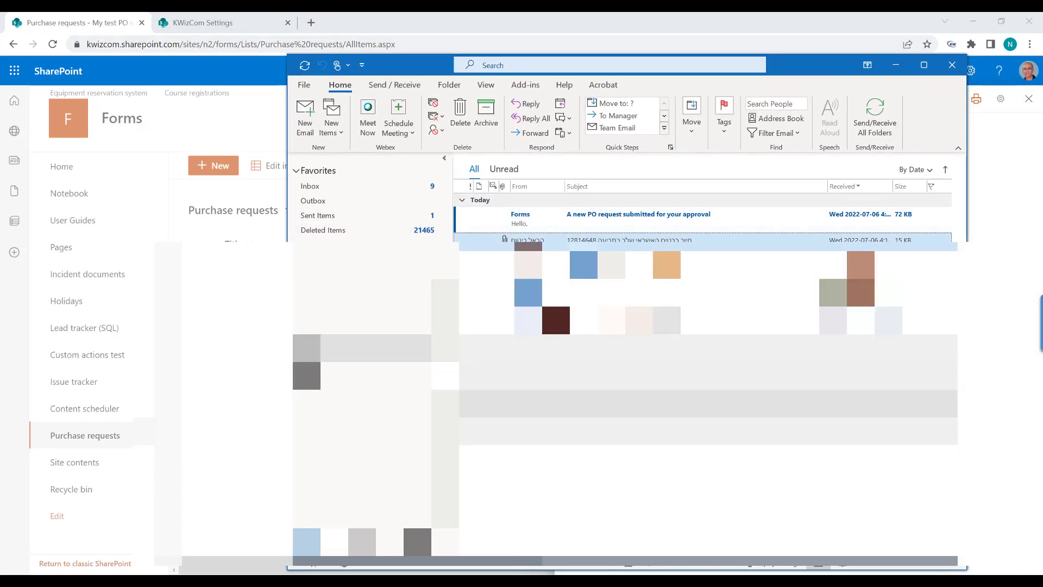
double_click(537, 224)
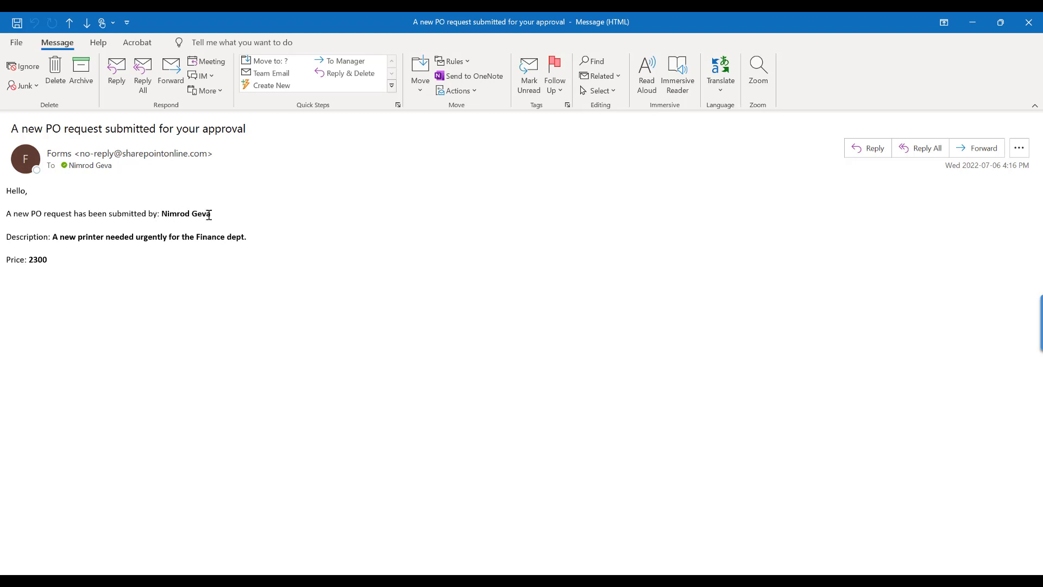
drag(215, 214, 162, 213)
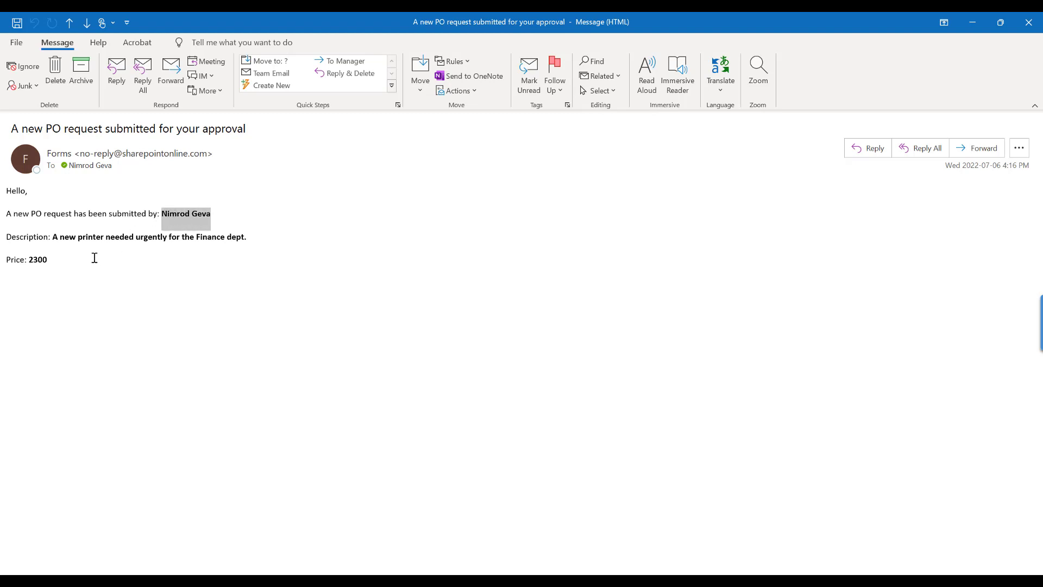
drag(248, 236, 54, 237)
click(47, 279)
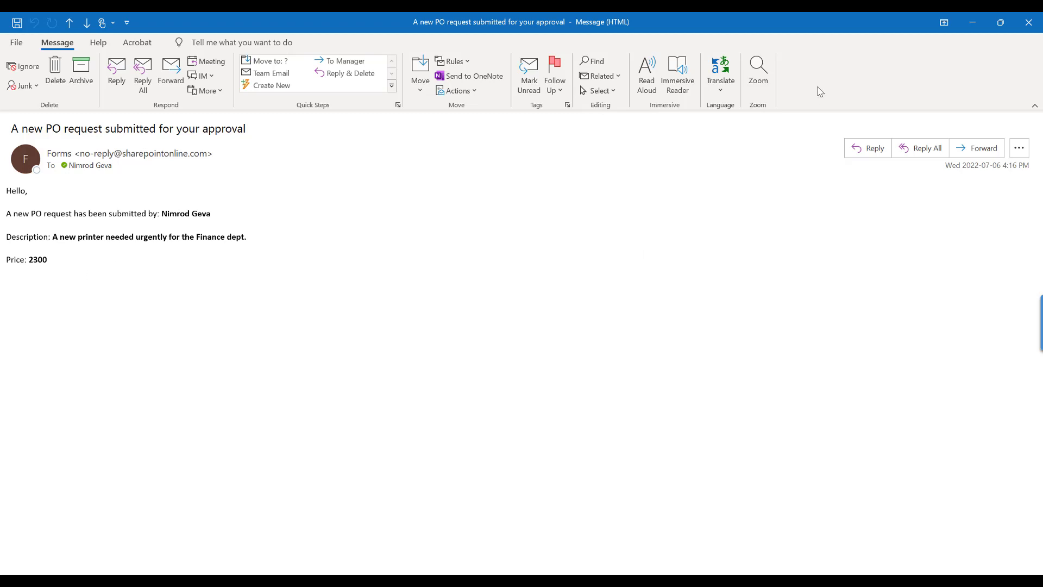
click(1027, 29)
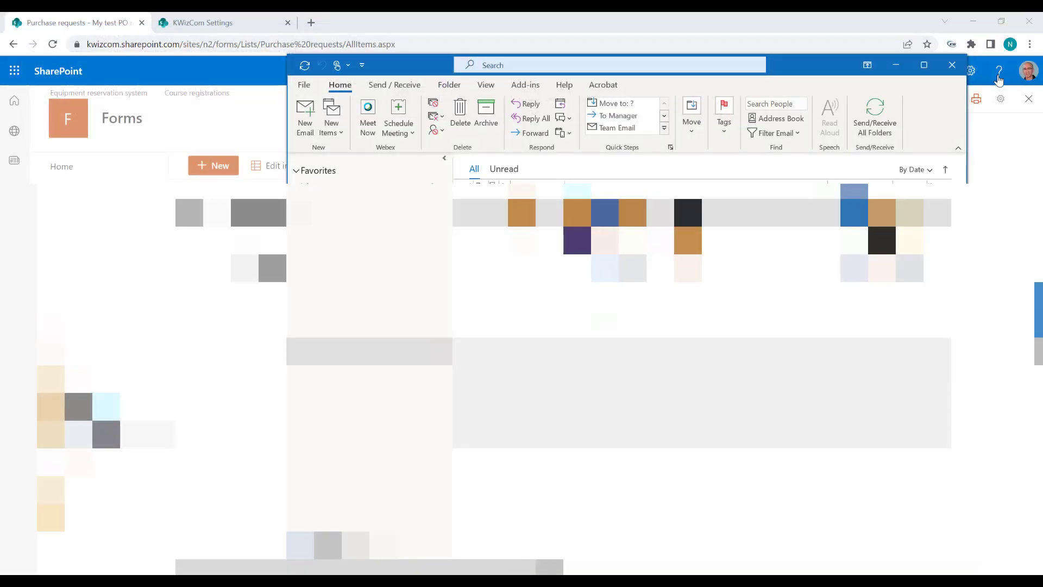